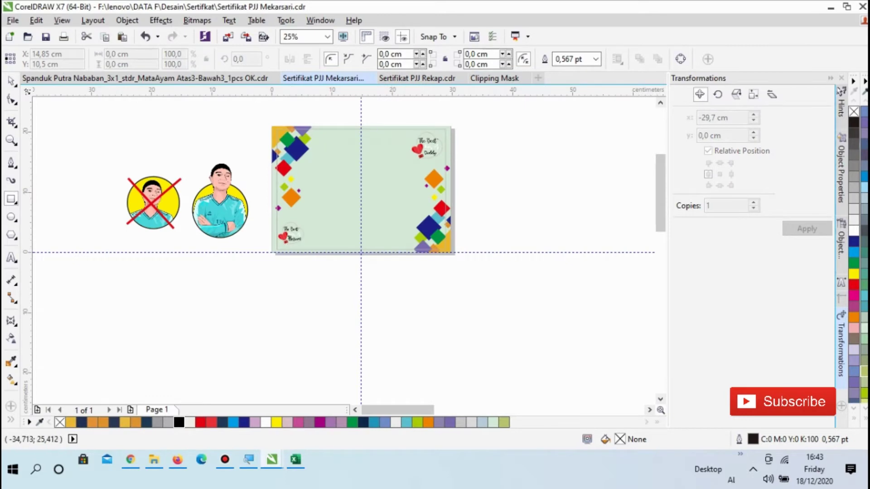
Copy the whole certificate background from Sertifikat PJJ Mekarsari.cdr and paste it onto the page of the Clipping Mask document.
left_click(10, 80)
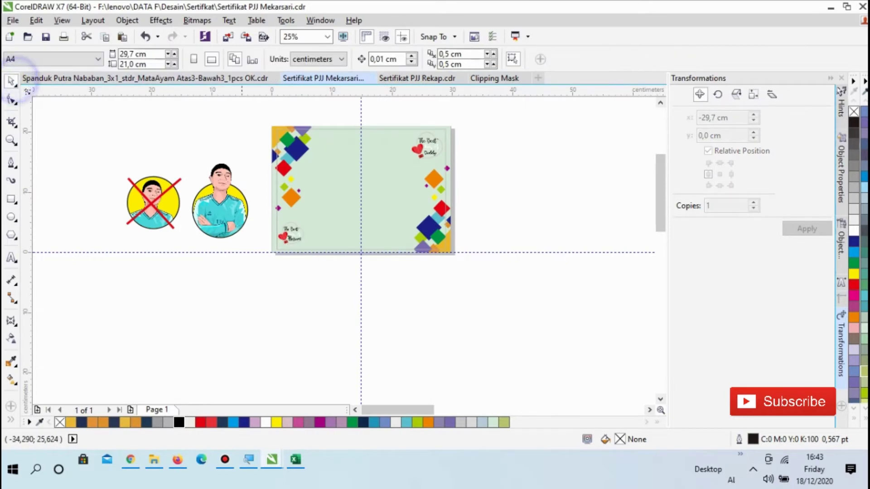
left_click_drag(527, 114, 256, 289)
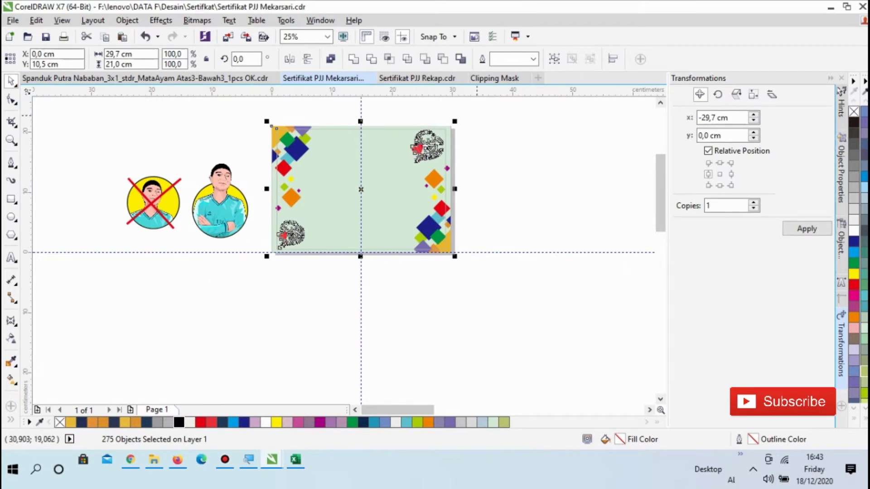
left_click(494, 77)
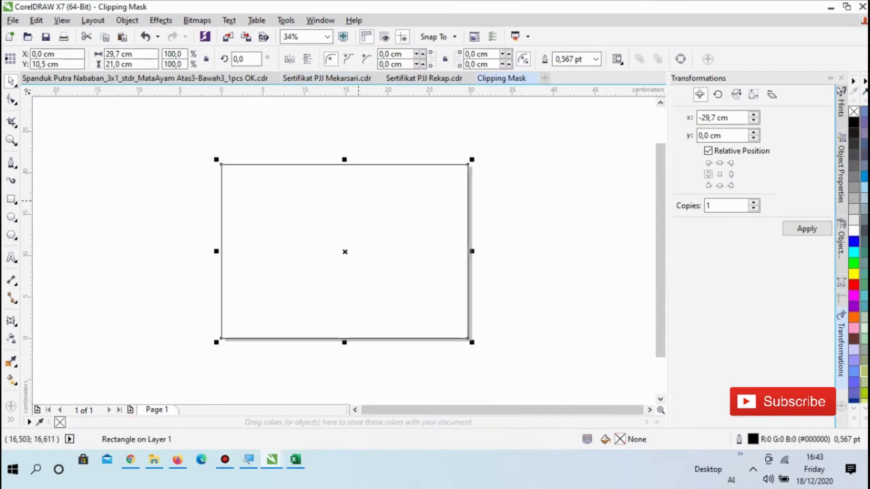
key("ctrl+v")
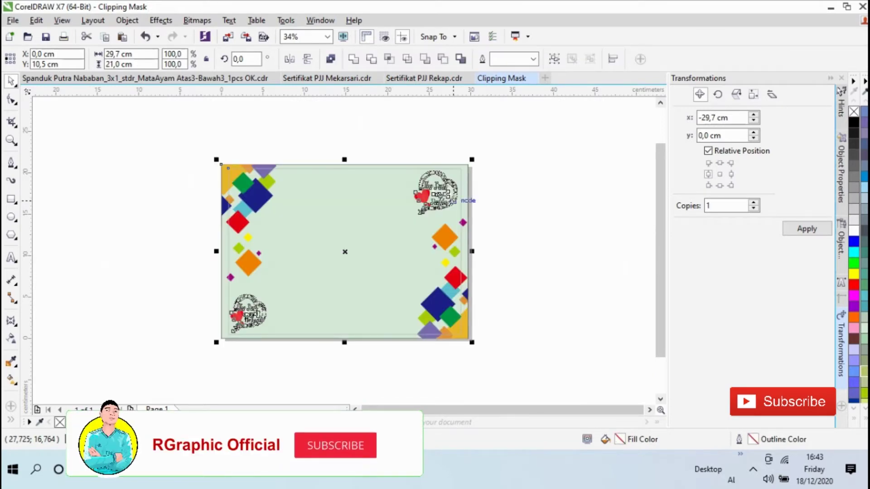
left_click(534, 167)
scroll(300, 297, "up", 1)
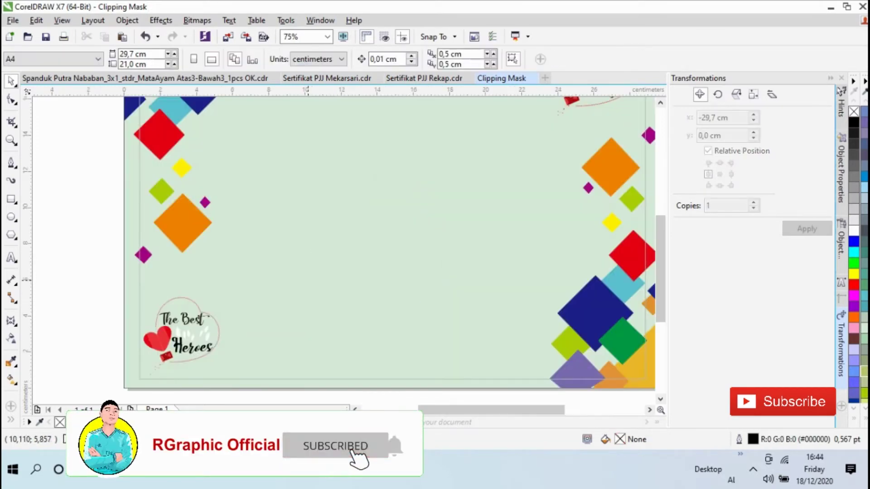
scroll(308, 281, "down", 1)
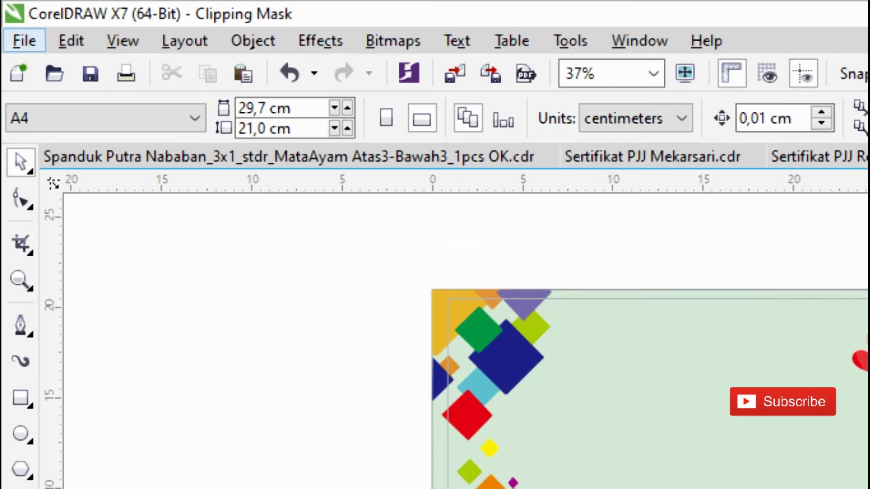
Import the cartoon portrait of the man in the teal jersey from the This PC Pictures folder onto the certificate.
left_click(11, 20)
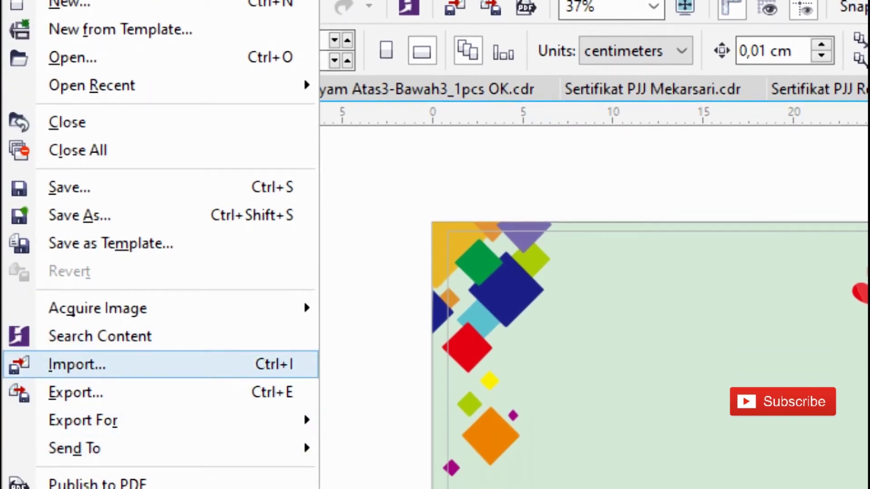
left_click(78, 365)
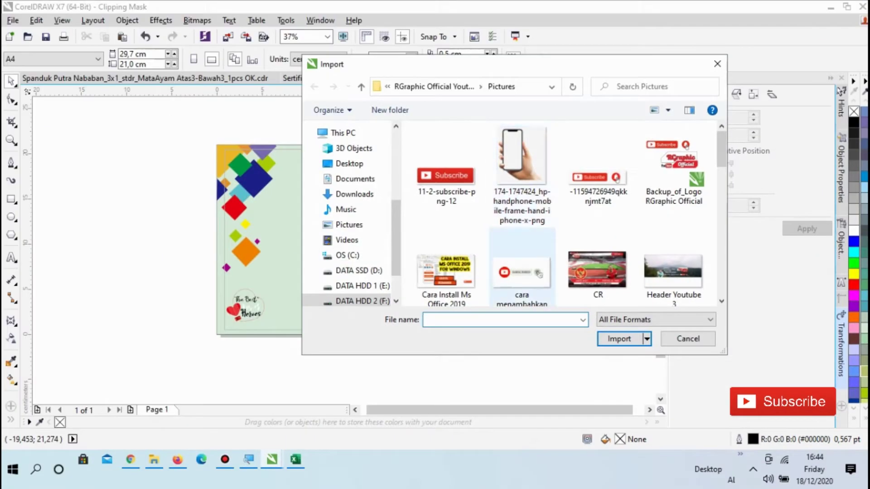
scroll(521, 268, "down", 8)
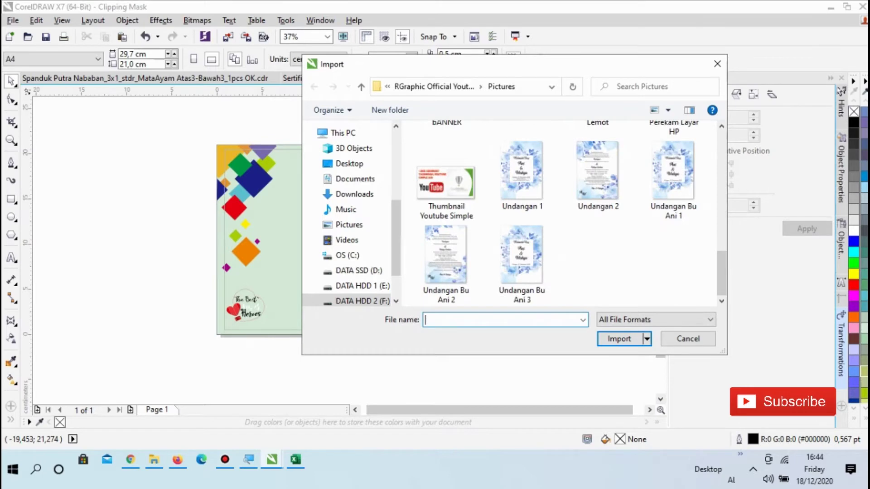
scroll(562, 213, "up", 5)
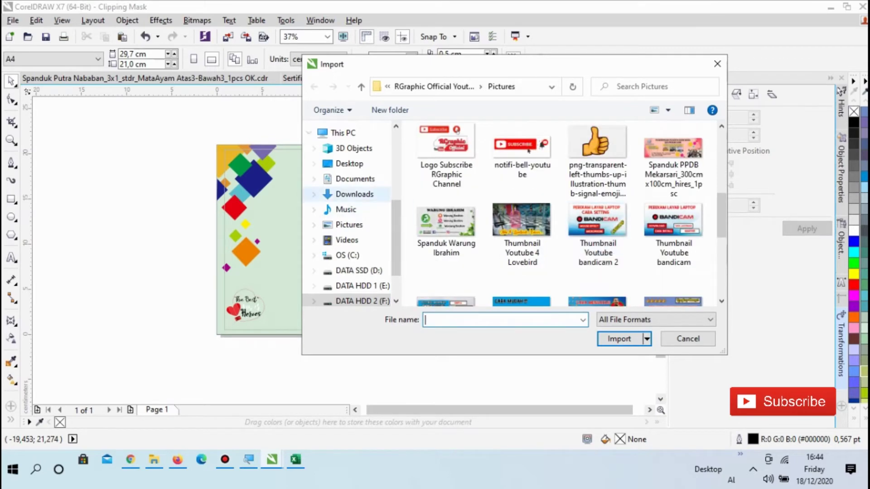
left_click(358, 225)
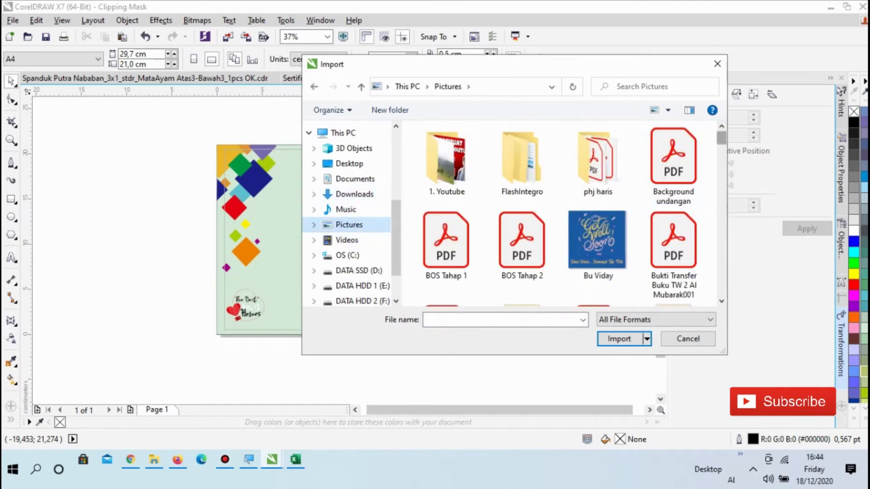
scroll(670, 149, "down", 10)
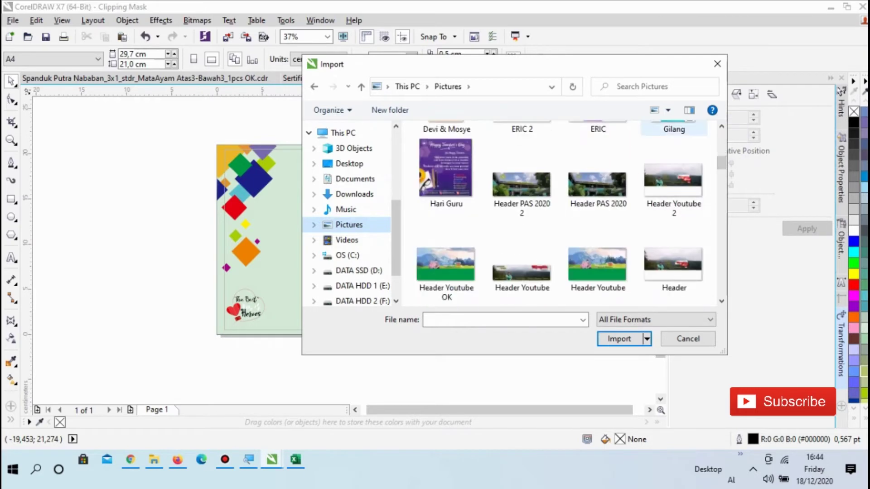
left_click(673, 129)
left_click(619, 339)
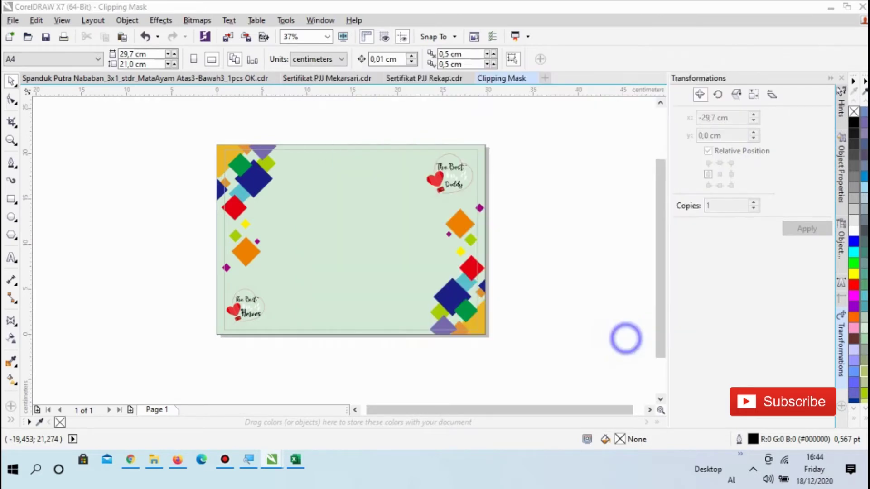
left_click(342, 217)
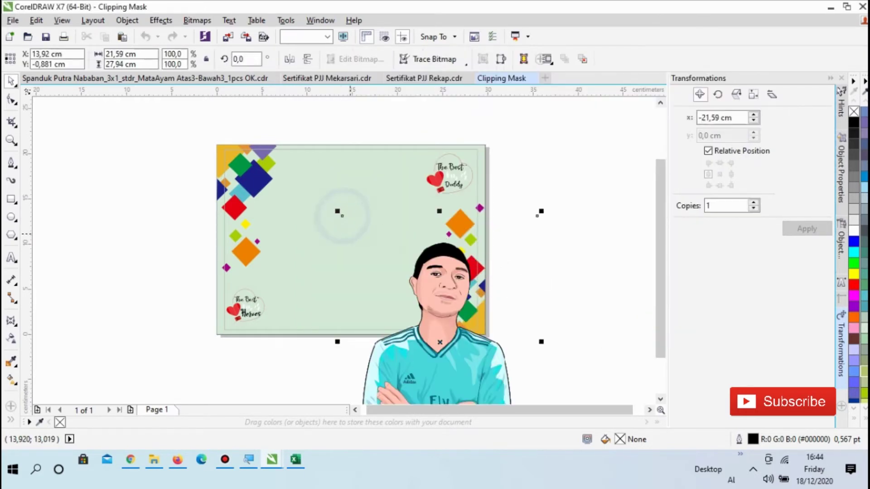
Scale the imported portrait down to about 9.6 × 12.4 cm and place it across the certificate's lower edge.
left_click_drag(448, 299, 359, 229)
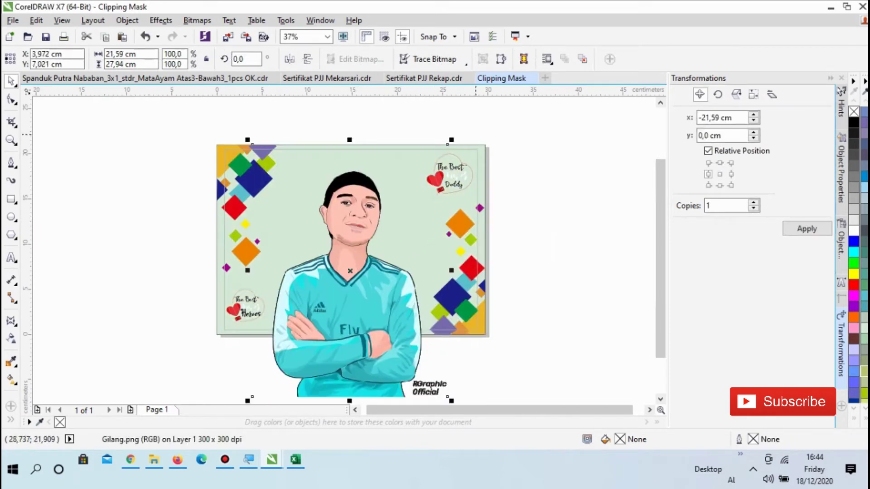
left_click_drag(447, 140, 339, 284)
left_click_drag(300, 332, 331, 330)
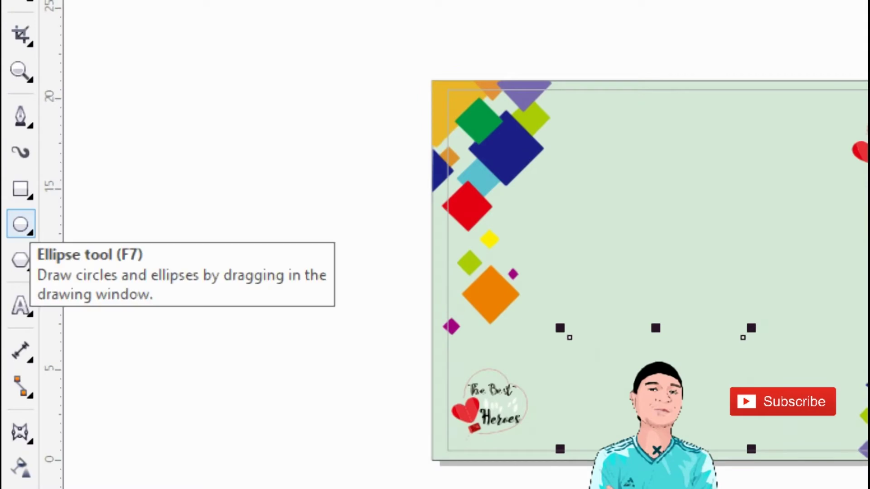
Draw an ellipse on the certificate above the portrait and set its size to 10 × 10 cm.
left_click(21, 224)
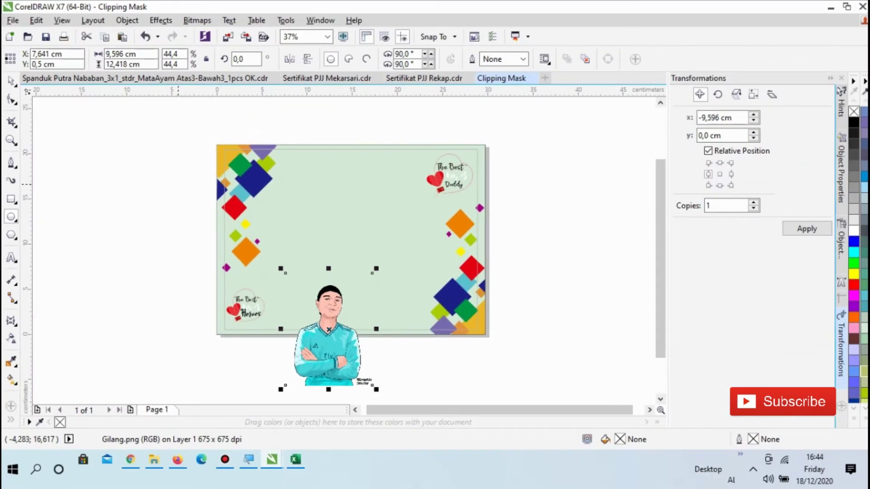
left_click_drag(303, 184, 371, 247)
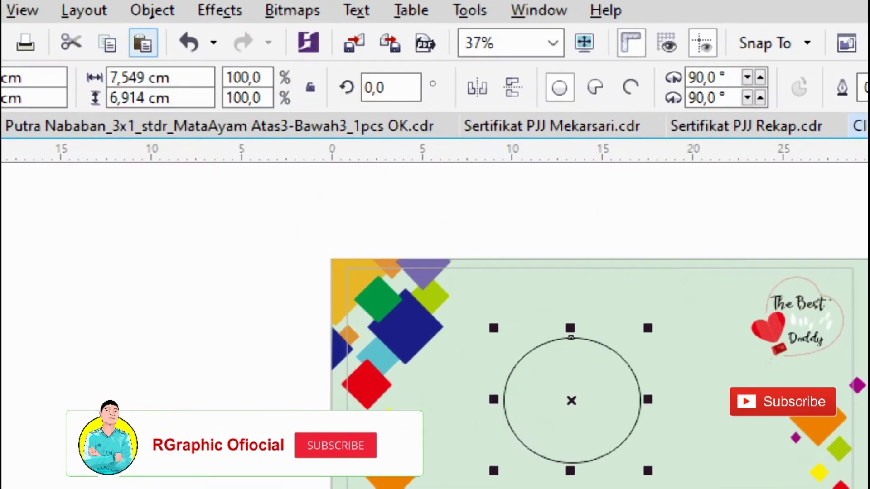
double_click(123, 77)
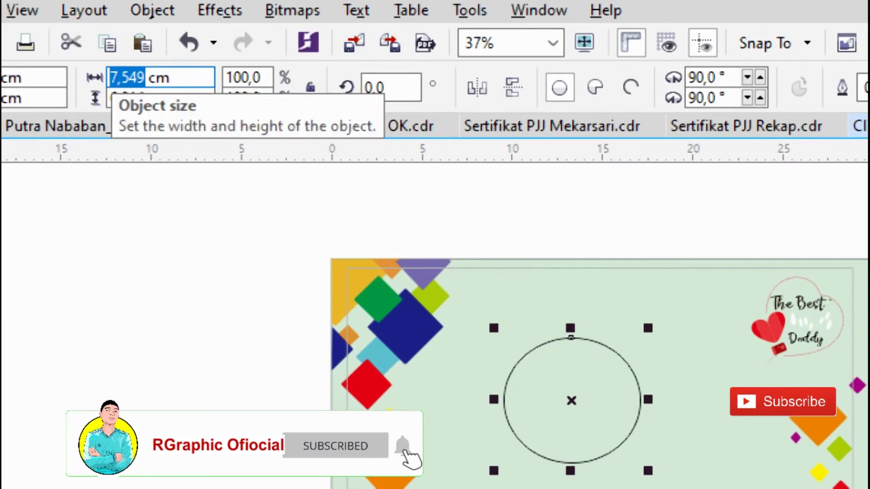
type("10")
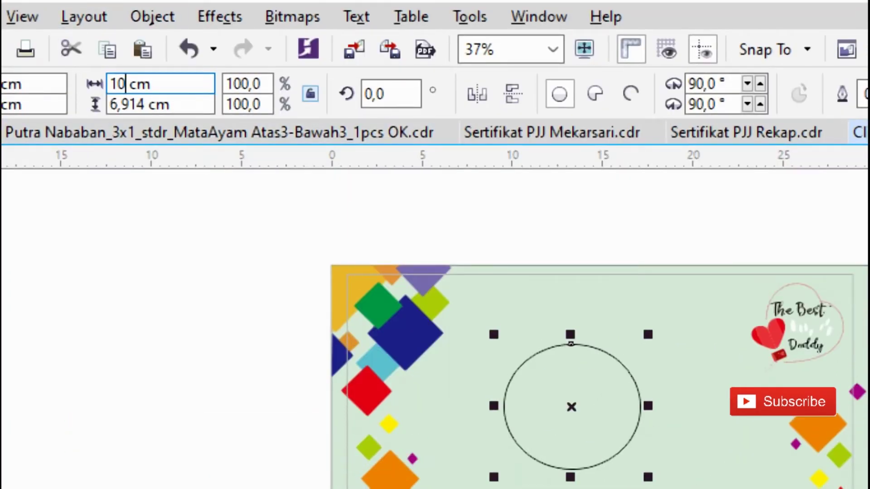
key("Tab")
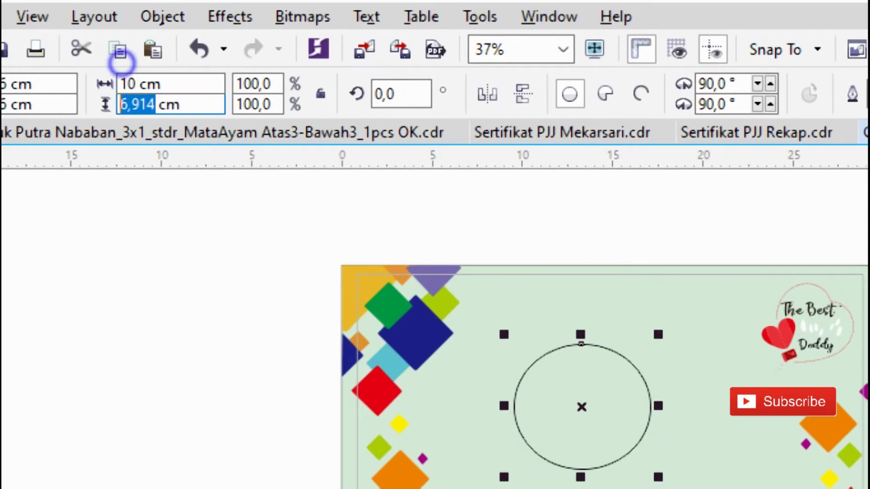
type("10")
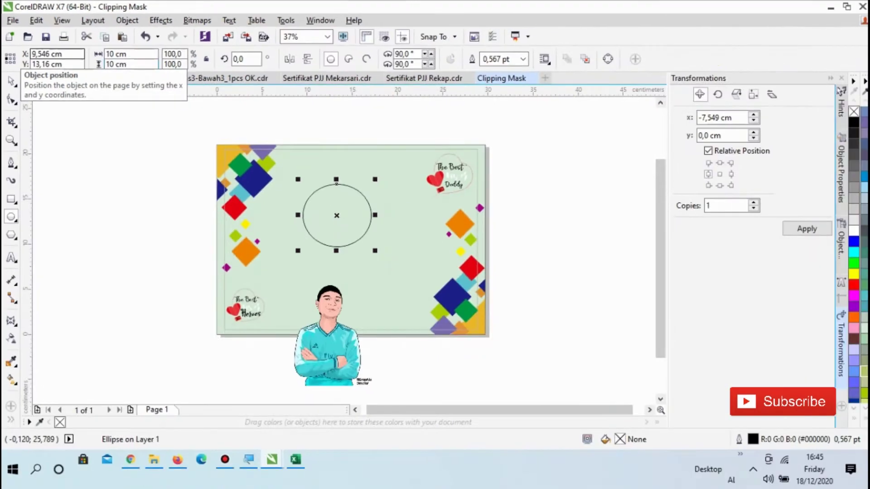
key("Return")
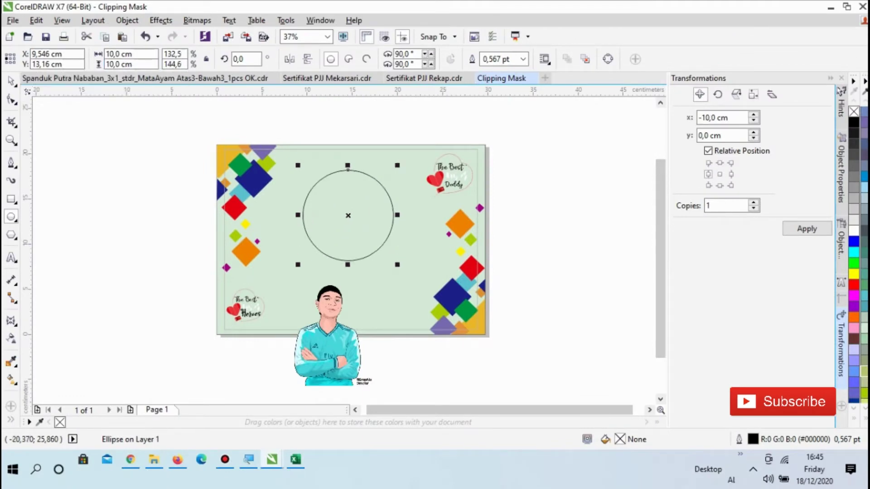
In the circle's Outline Pen settings, set the outline width to 10.0 pt and the colour to white.
scroll(347, 232, "up", 2)
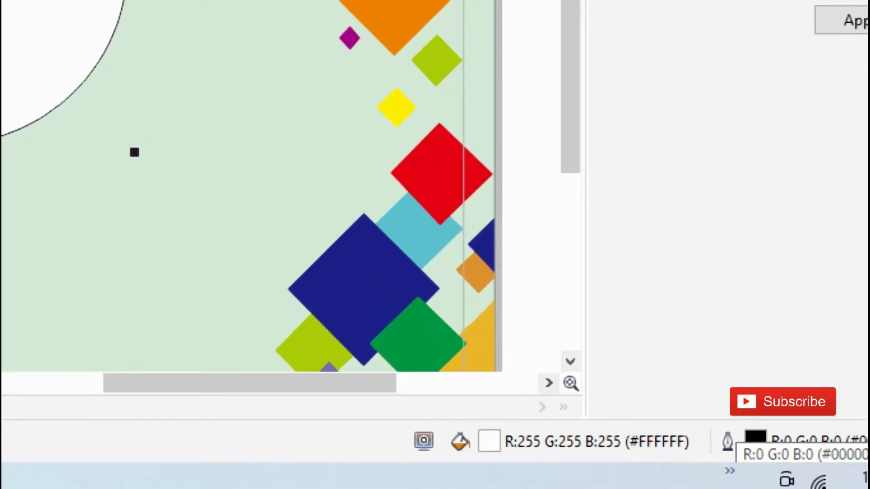
double_click(754, 439)
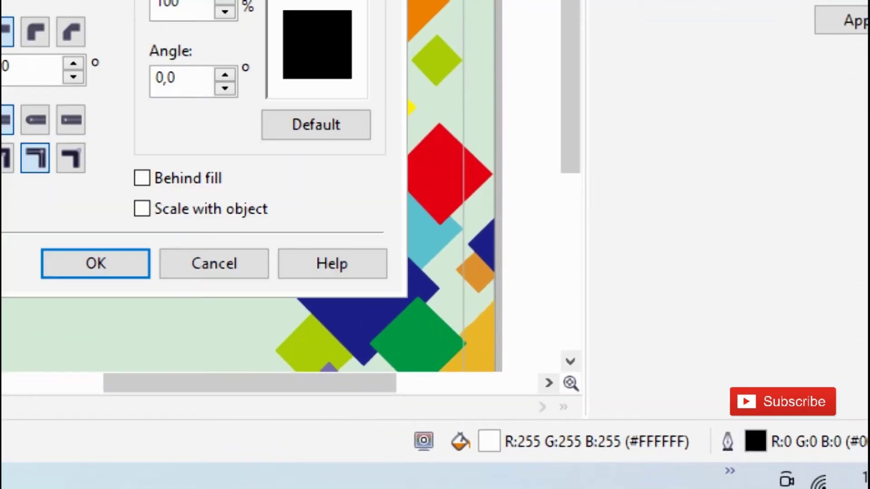
key("super")
type("-10,0")
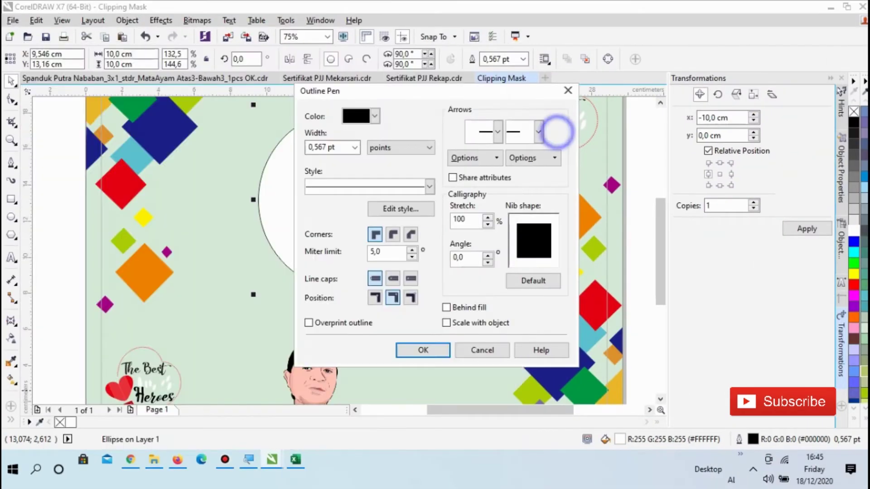
key("Escape")
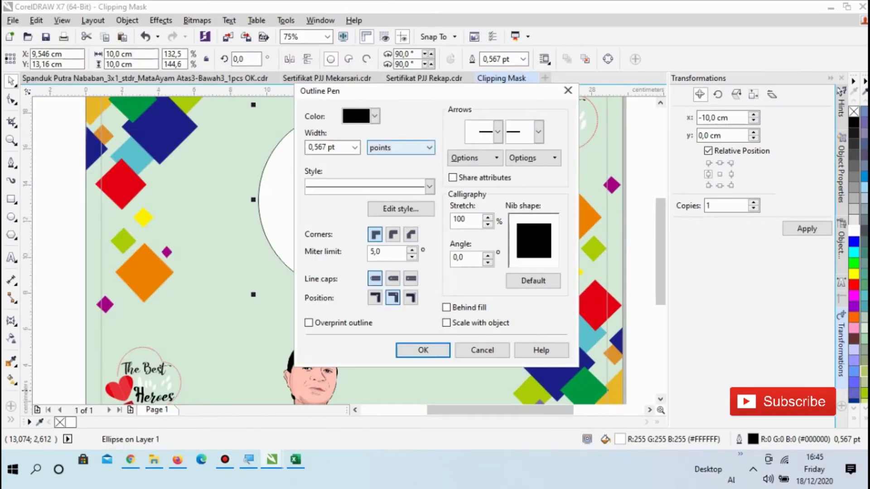
left_click(354, 148)
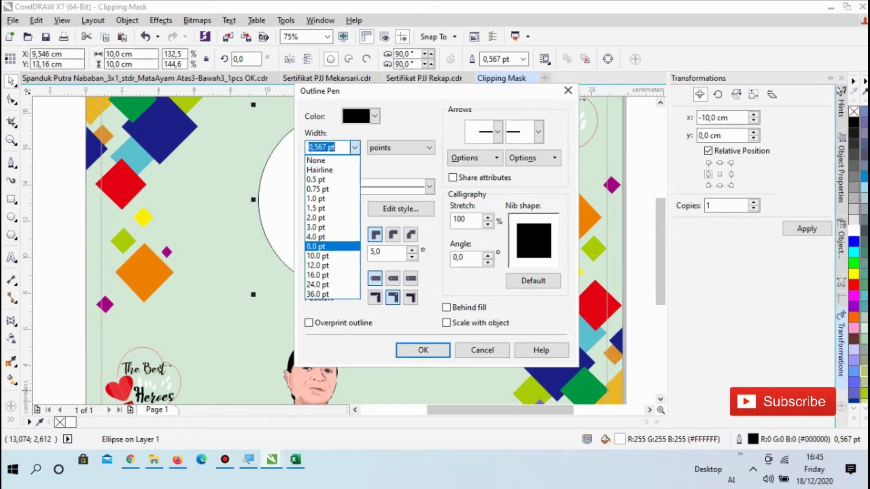
left_click(333, 256)
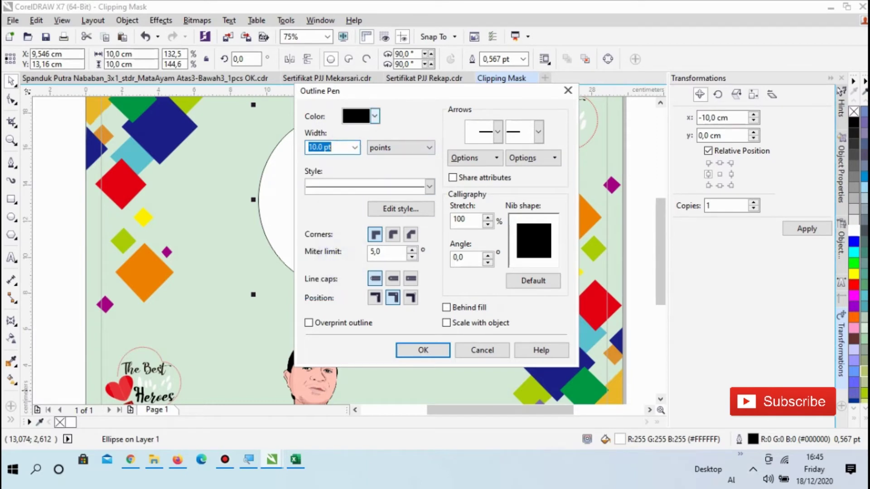
left_click(374, 116)
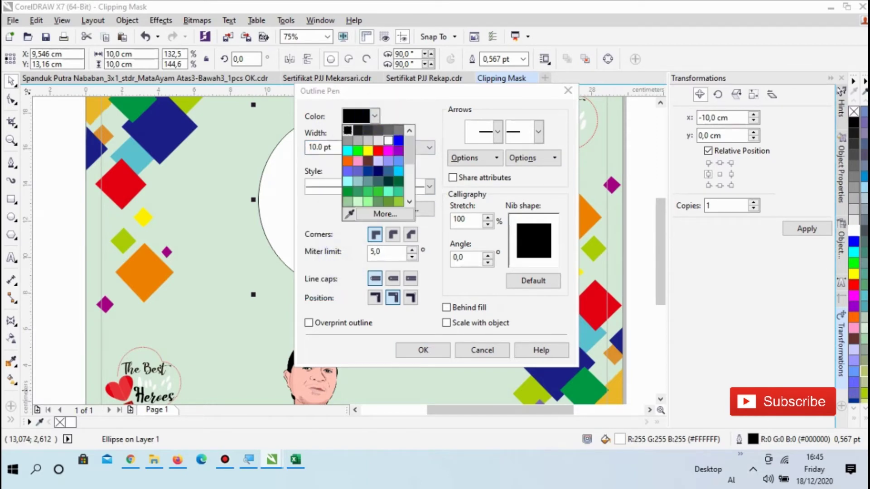
left_click(388, 140)
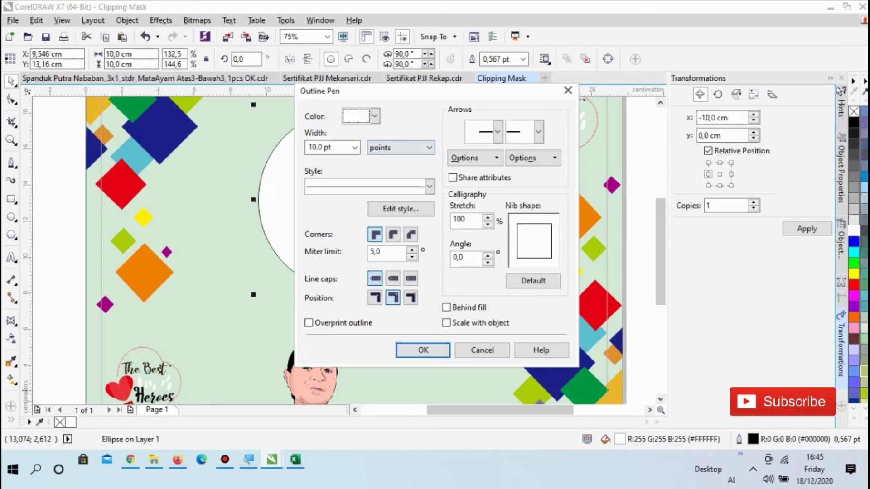
Set the circle's outline width to 8.0 pt with the Behind fill option and apply the outline settings.
left_click(354, 150)
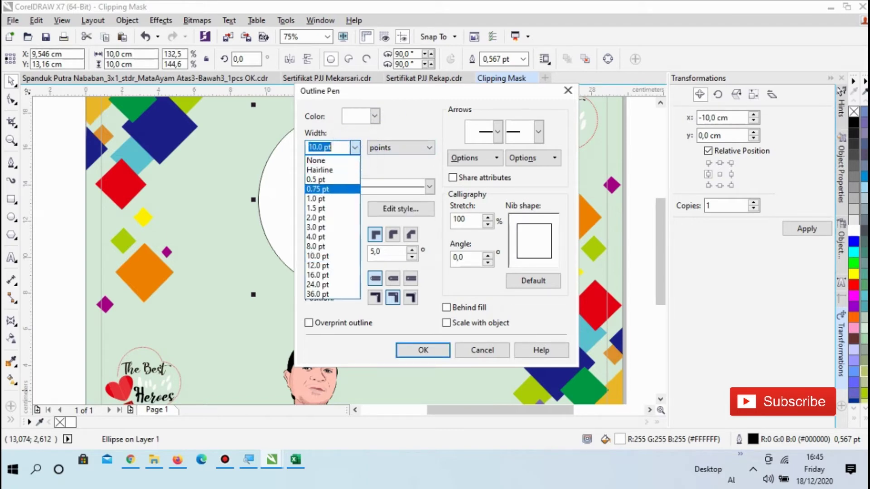
left_click(333, 247)
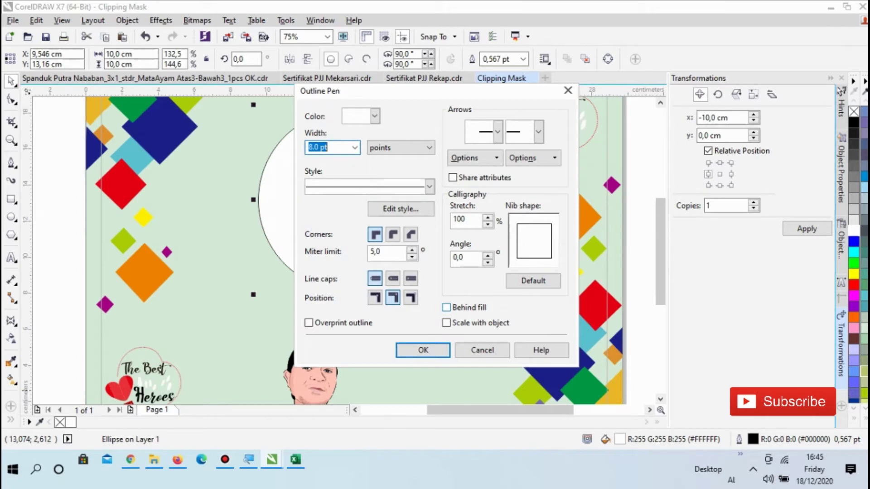
left_click(447, 307)
left_click(423, 350)
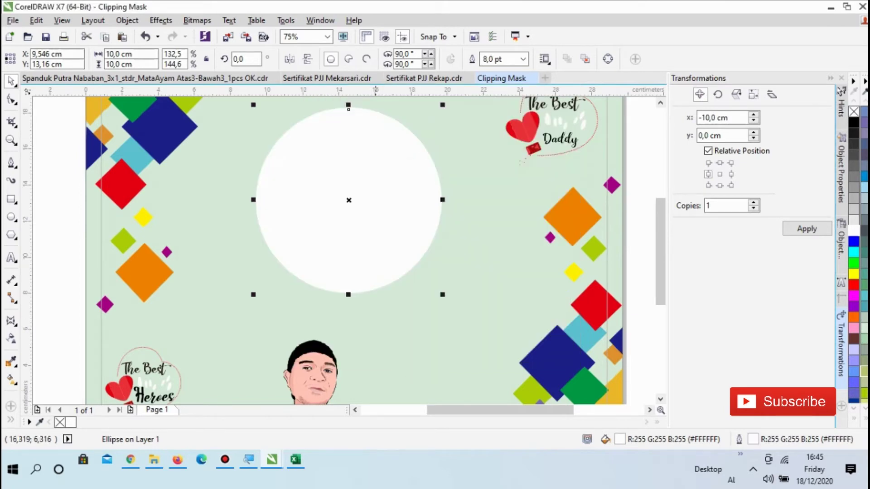
scroll(363, 268, "down", 1)
scroll(357, 247, "up", 1)
left_click(359, 229)
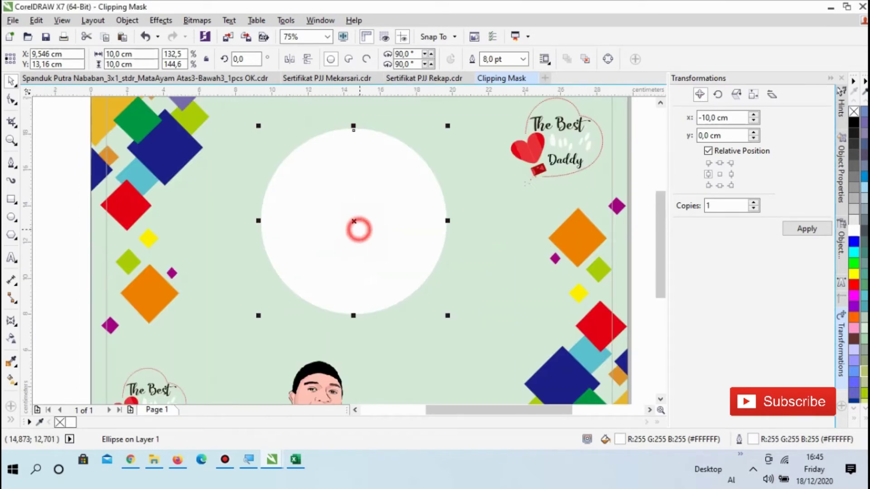
Copy the white 10 cm circle and paste the duplicate exactly over the original.
right_click(359, 230)
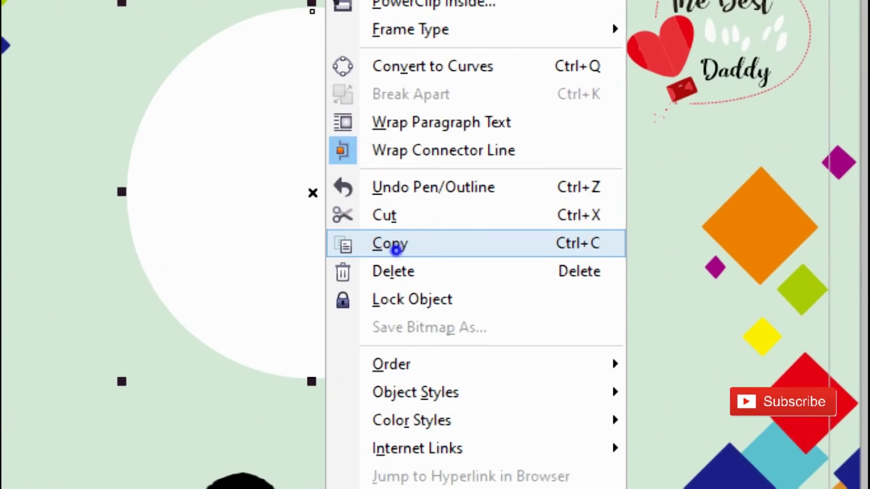
left_click(396, 250)
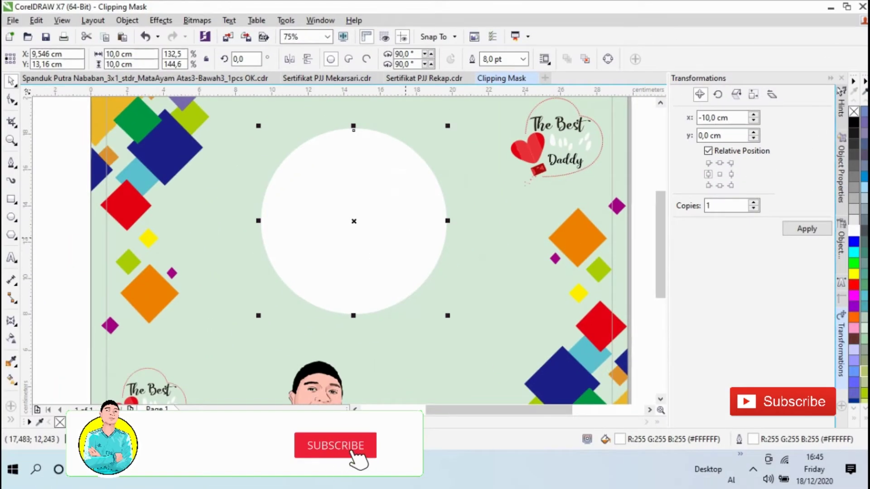
right_click(403, 222)
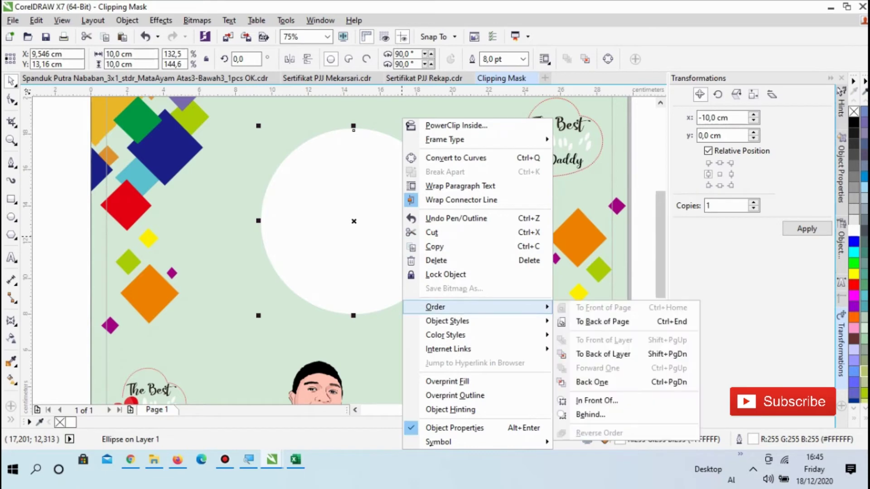
left_click(365, 240)
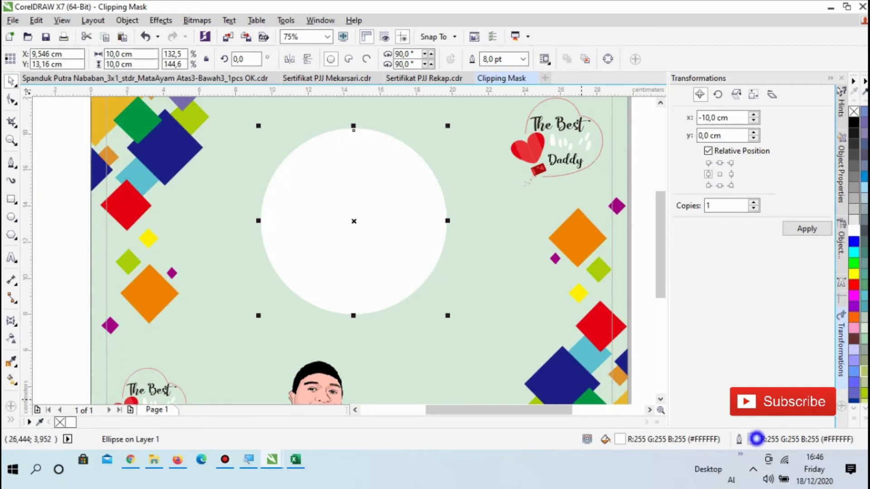
Change the outline colour of the duplicated circle to black in its Outline Pen settings.
double_click(756, 439)
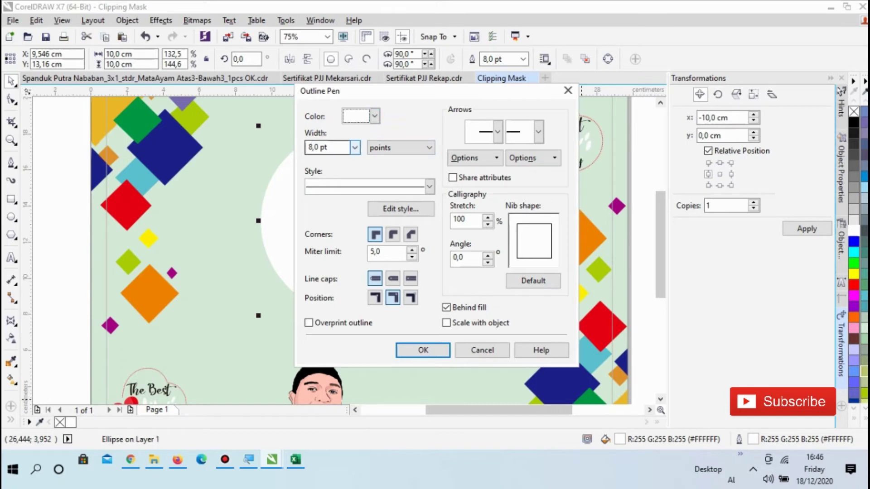
left_click(355, 147)
left_click(354, 148)
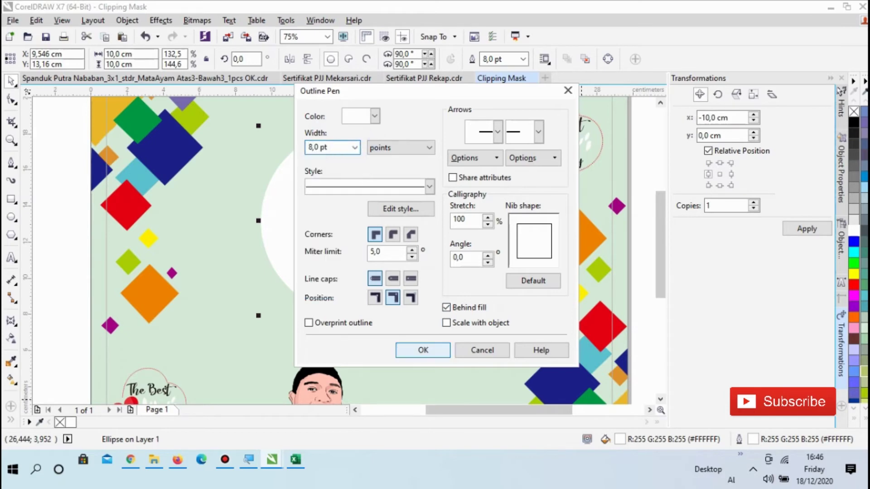
left_click(374, 116)
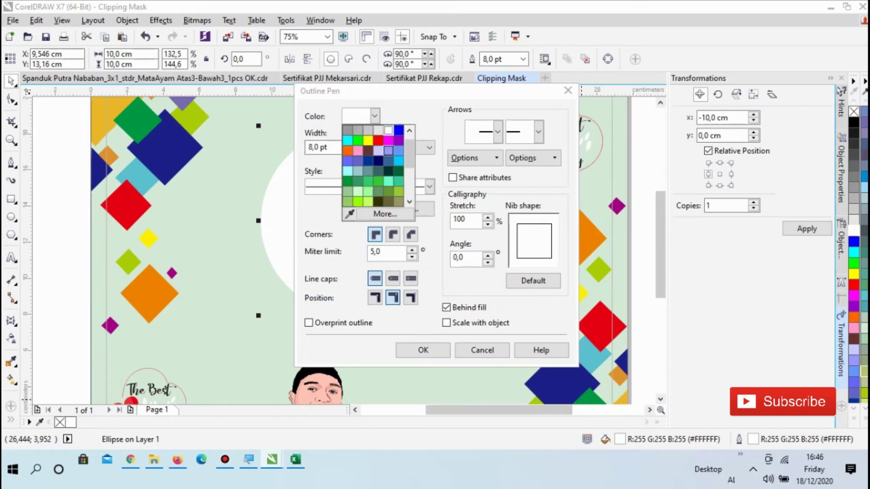
scroll(373, 165, "up", 1)
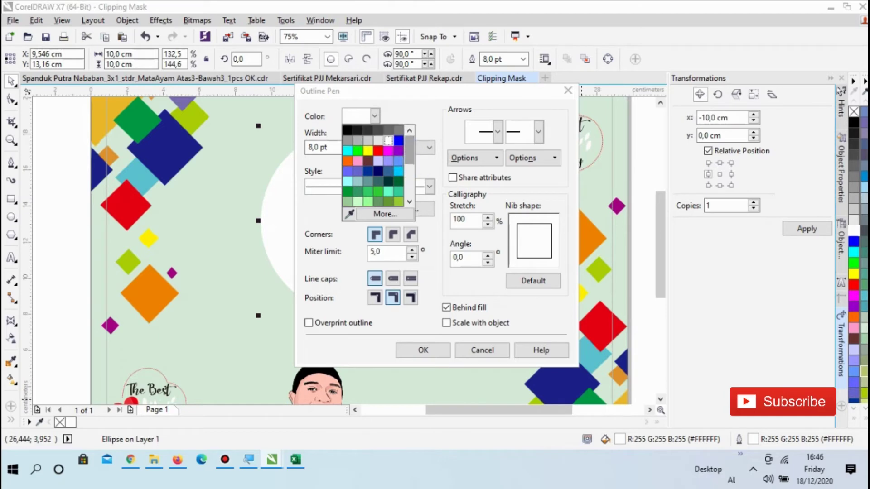
left_click_drag(410, 151, 410, 182)
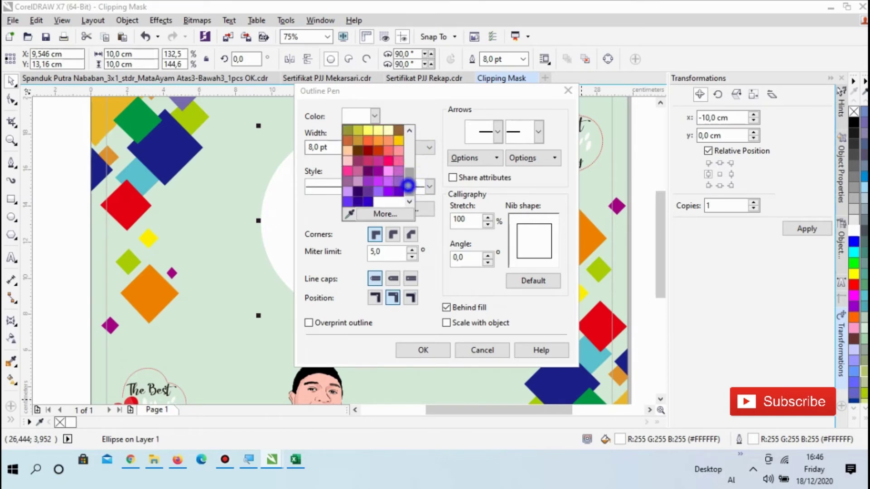
scroll(408, 181, "up", 5)
left_click(347, 130)
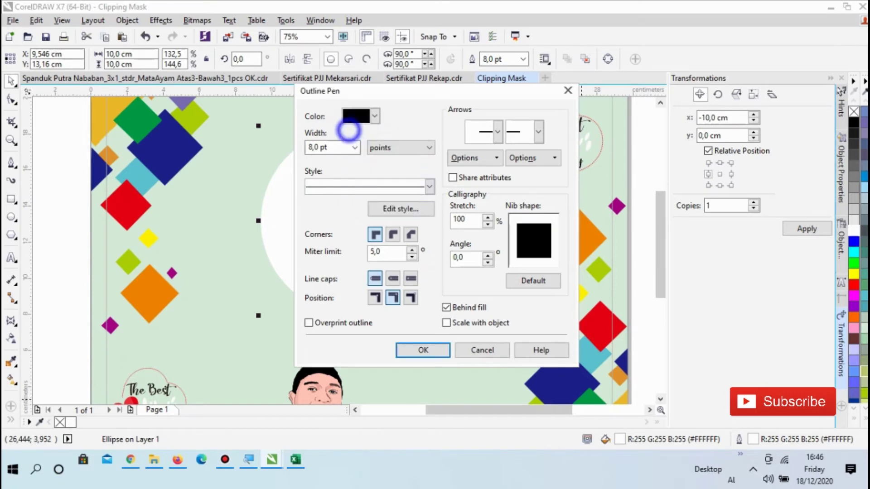
left_click(423, 349)
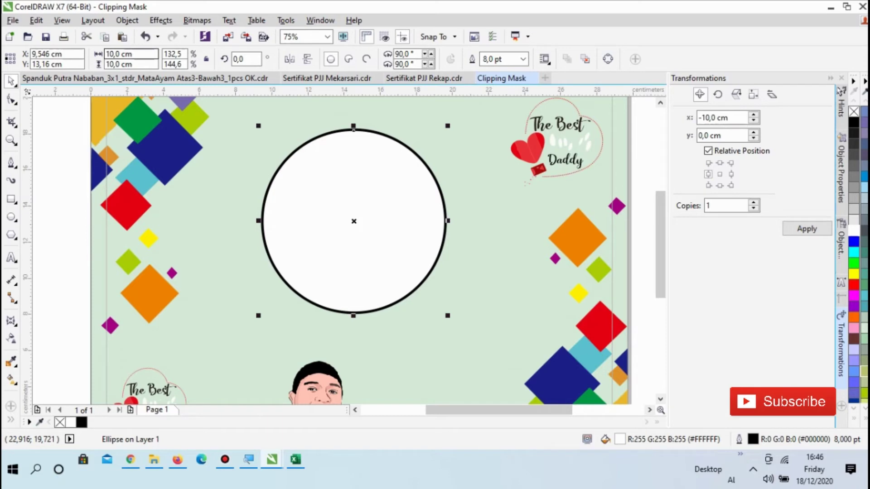
Set the black-outlined circle's width and height to 9 cm each.
double_click(113, 54)
key("Return")
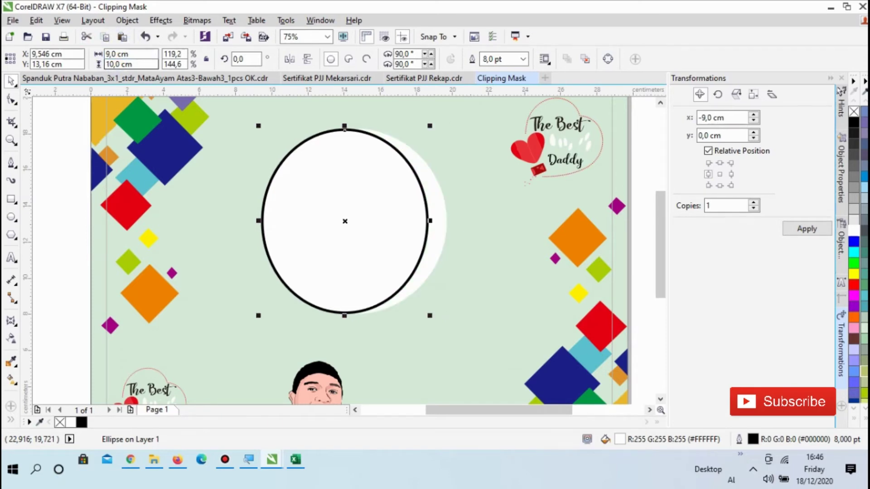
double_click(118, 64)
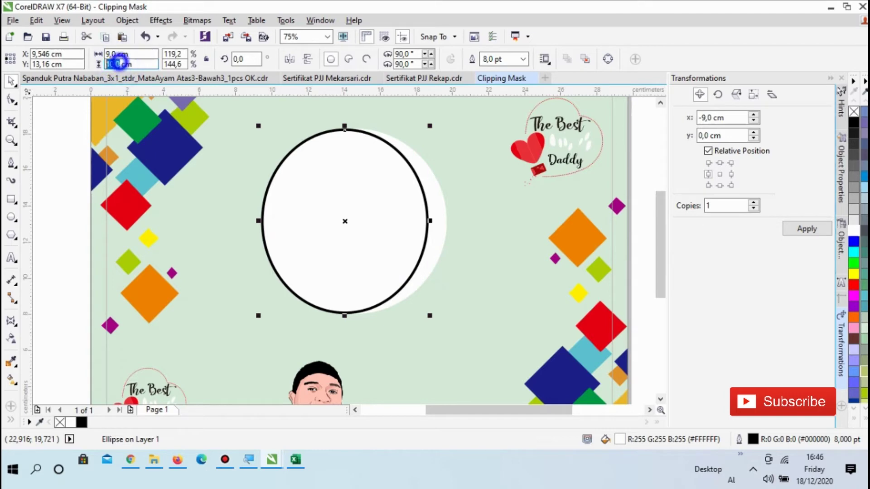
type("9")
key("Return")
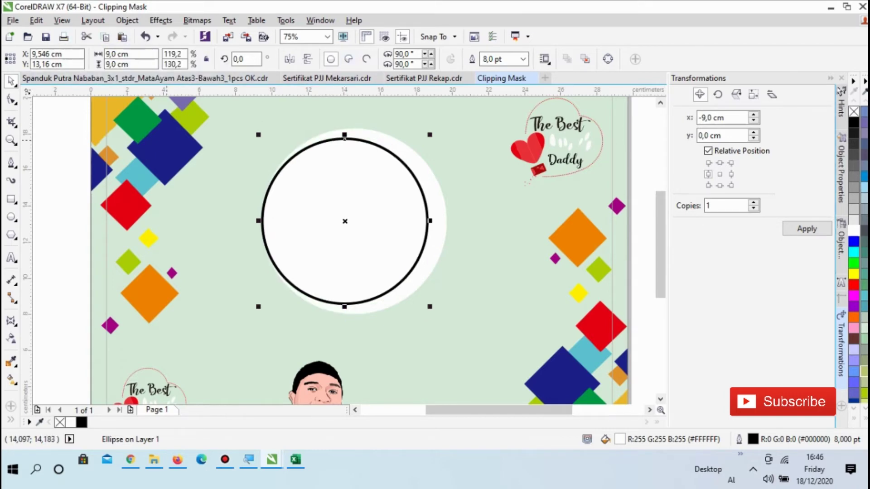
Move and nudge the 9 cm black-outlined circle so it sits centred inside the larger white circle.
left_click(59, 140)
left_click(390, 185)
scroll(396, 182, "up", 1)
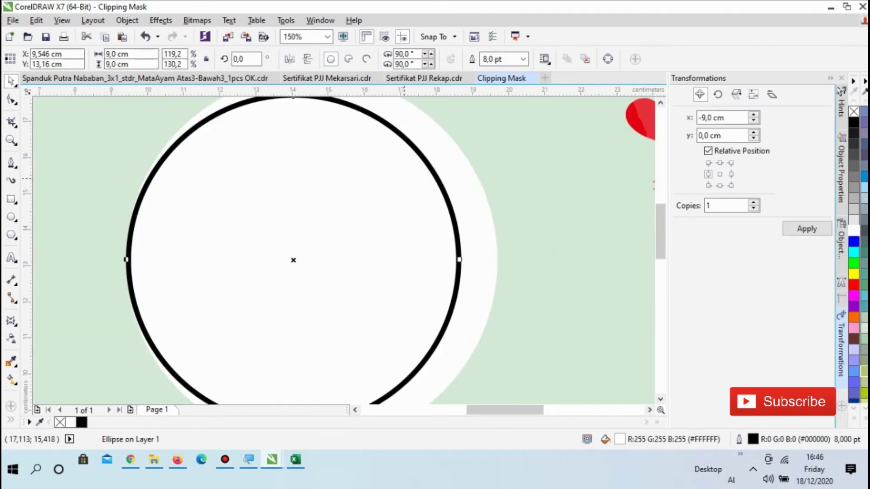
scroll(403, 178, "down", 1)
left_click_drag(417, 176, 427, 177)
key("Left")
key("Left")
key("Left")
key("Left")
key("Left")
key("Left")
key("Left")
key("Left")
key("Left")
key("Left")
key("Left")
key("Left")
key("Left")
key("Left")
key("Left")
key("Left")
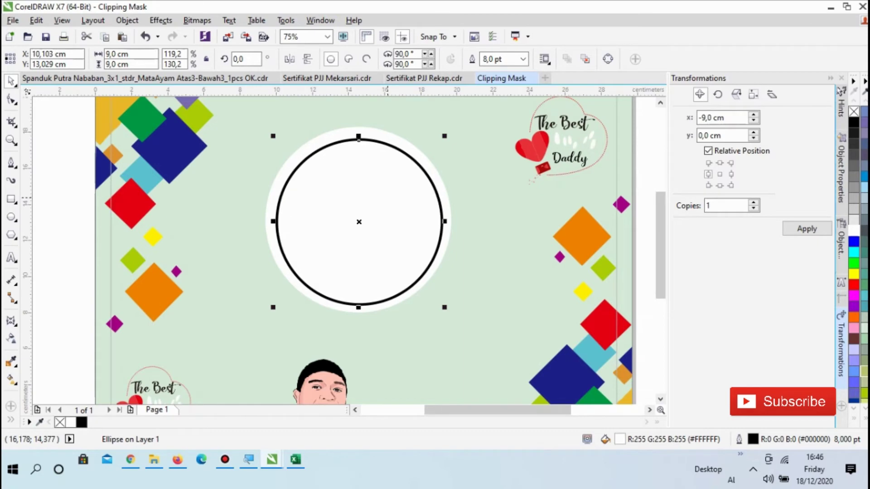
key("Up")
key("Up")
key("Up")
key("Up")
key("Up")
key("Up")
key("Up")
key("Up")
key("Up")
key("Up")
key("Up")
key("Up")
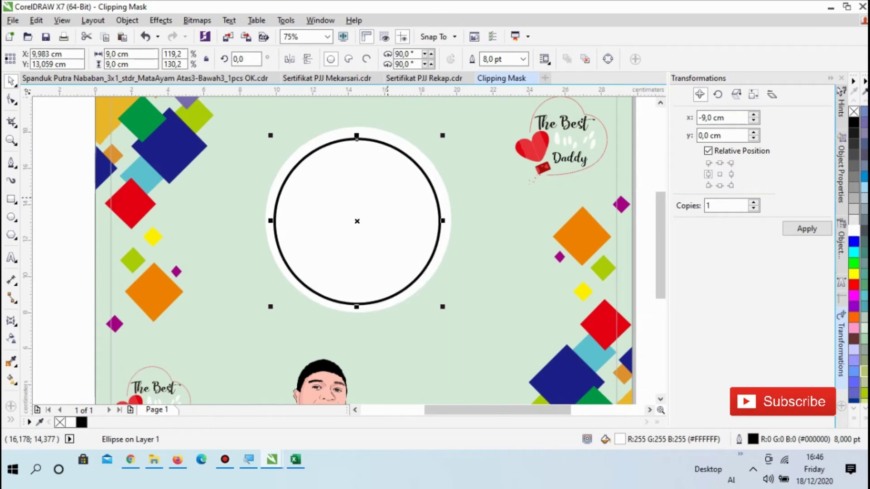
key("Right")
key("Right")
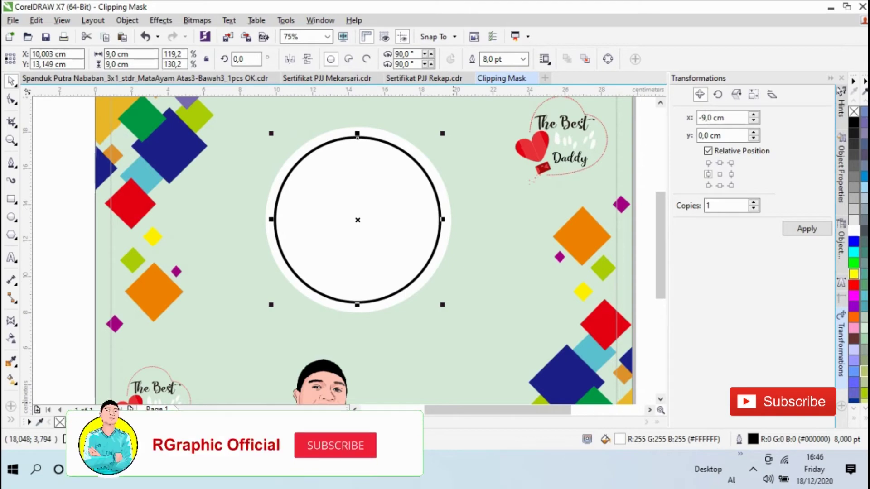
Fill the inner black-outlined circle with yellow.
left_click(854, 274)
scroll(451, 296, "down", 1)
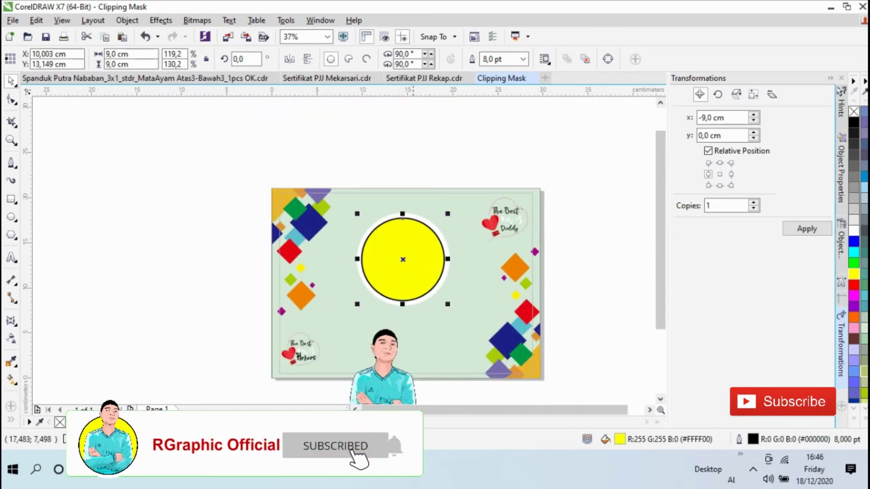
scroll(394, 369, "up", 1)
scroll(393, 370, "down", 1)
Move the portrait up beside the circles and PowerClip it inside the yellow circle.
left_click(388, 362)
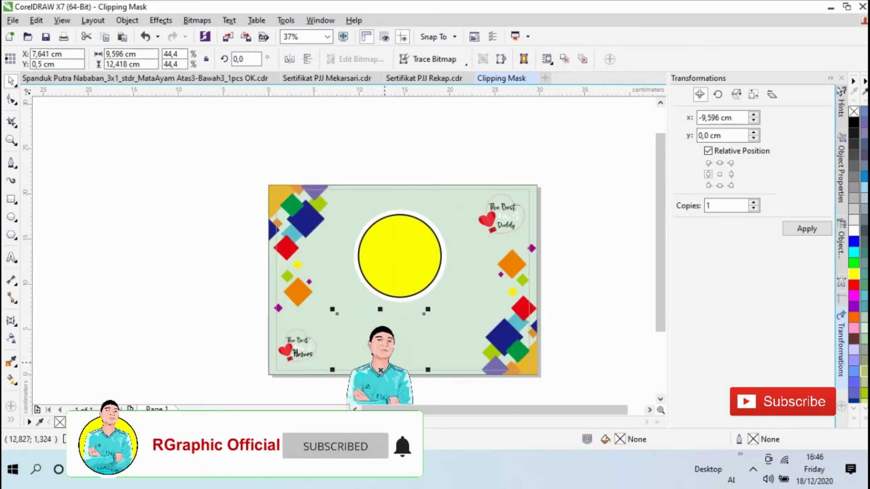
left_click_drag(385, 361, 330, 262)
scroll(330, 262, "up", 1)
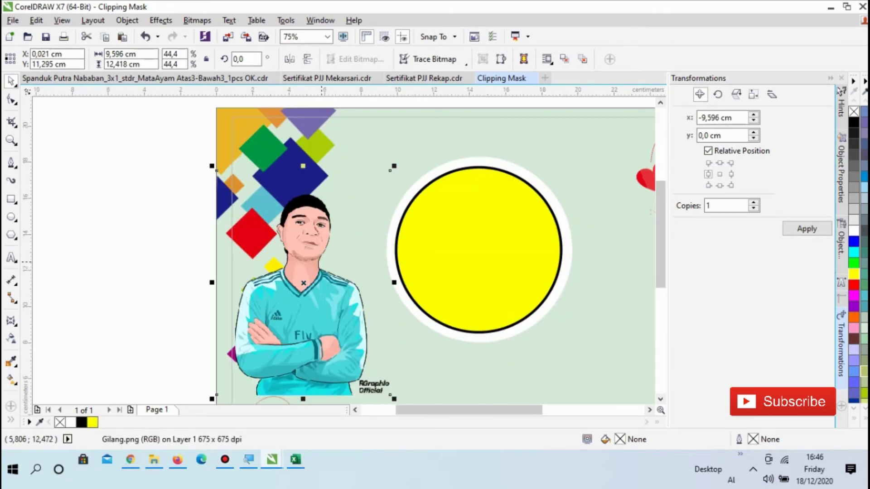
right_click(321, 262)
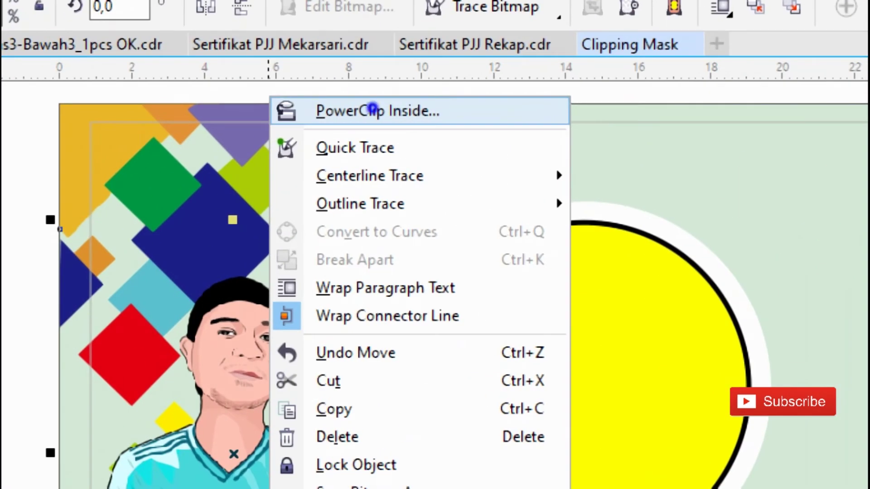
left_click(371, 110)
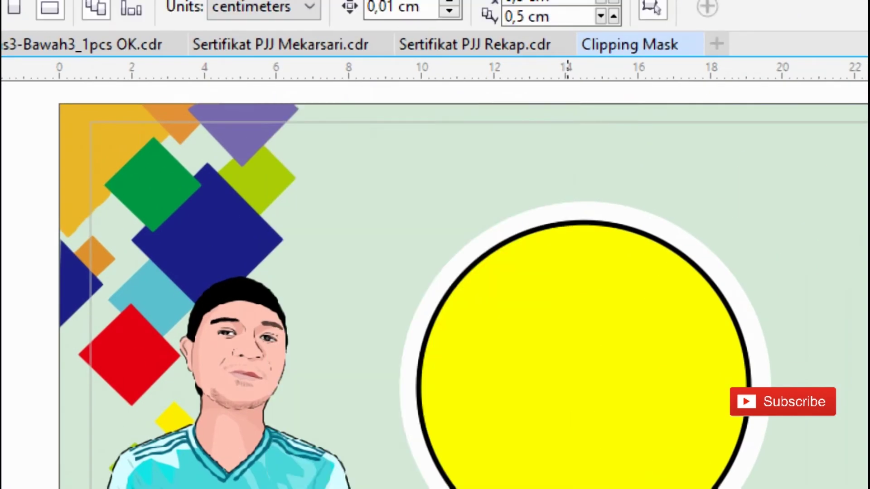
left_click(471, 239)
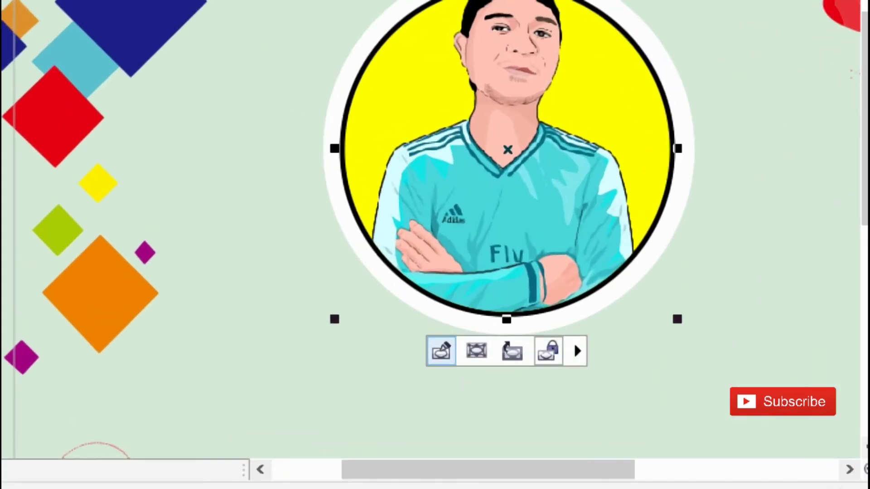
Edit the PowerClip contents: raise the portrait, enlarge it to about 10.1 × 13.1 cm, centre it horizontally in the circle, and finish editing.
left_click(440, 351)
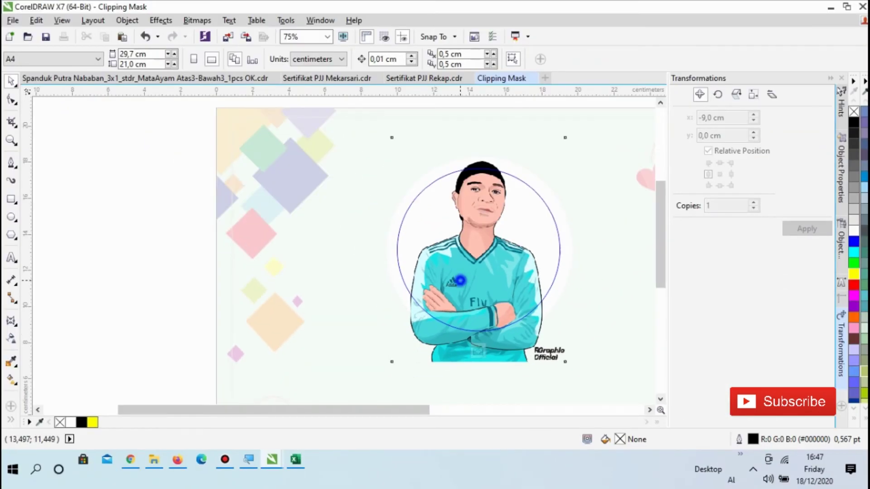
left_click(460, 280)
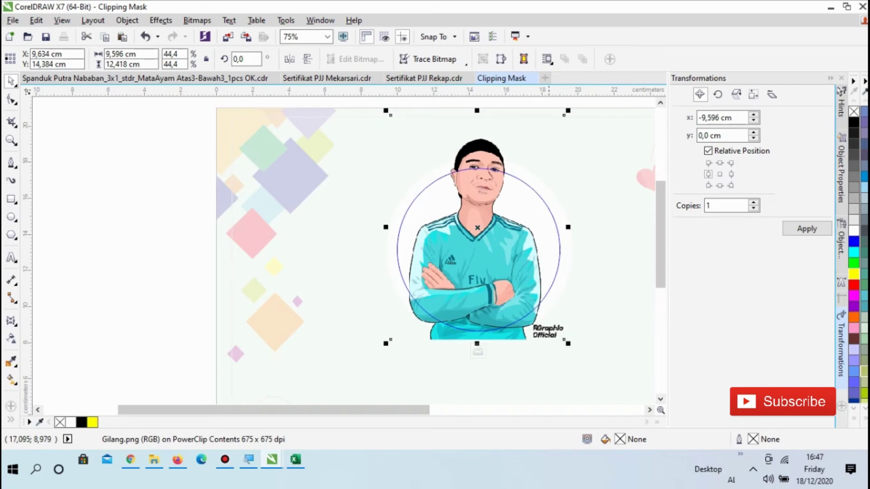
left_click_drag(567, 344, 578, 357)
left_click_drag(508, 340, 539, 334)
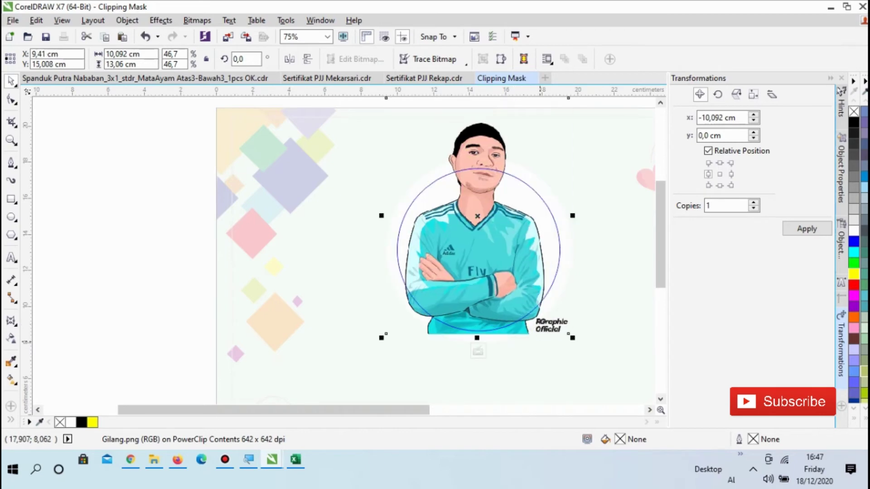
key("Right")
key("Right")
key("Right")
left_click_drag(569, 333, 572, 333)
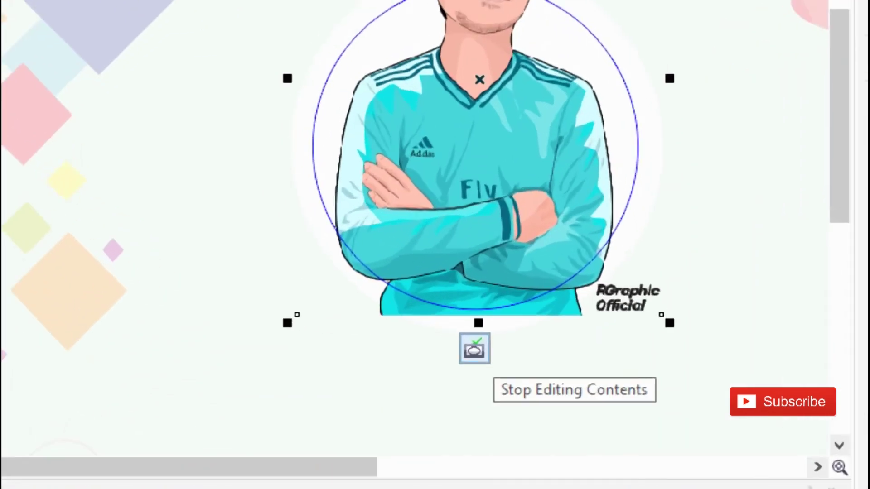
left_click(474, 348)
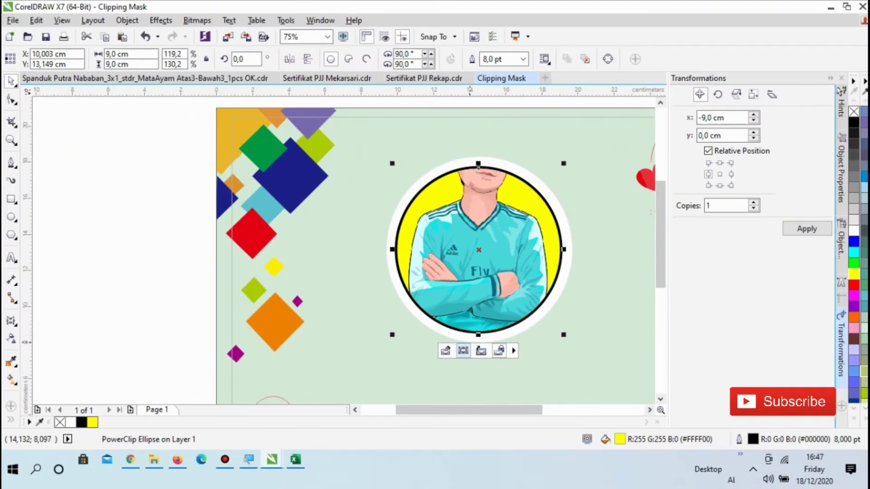
Copy the portrait from inside the yellow circle's PowerClip, finish editing the contents, and paste the copy over the circle.
left_click(446, 350)
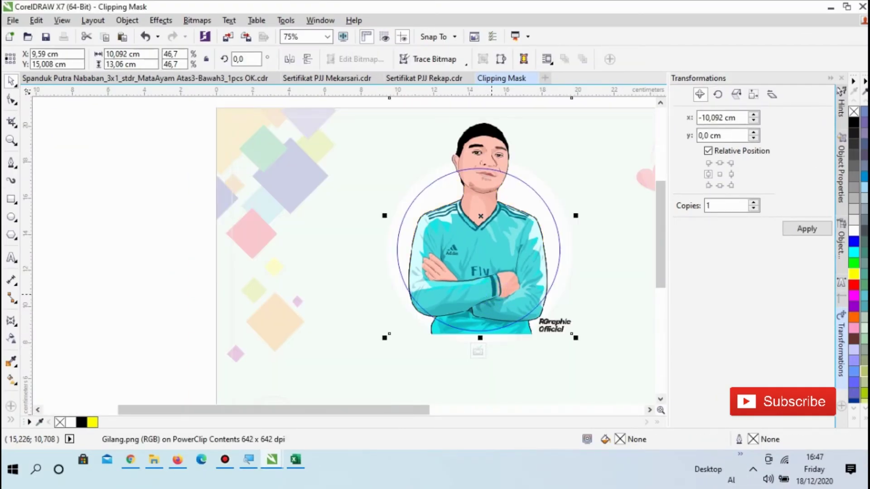
right_click(491, 295)
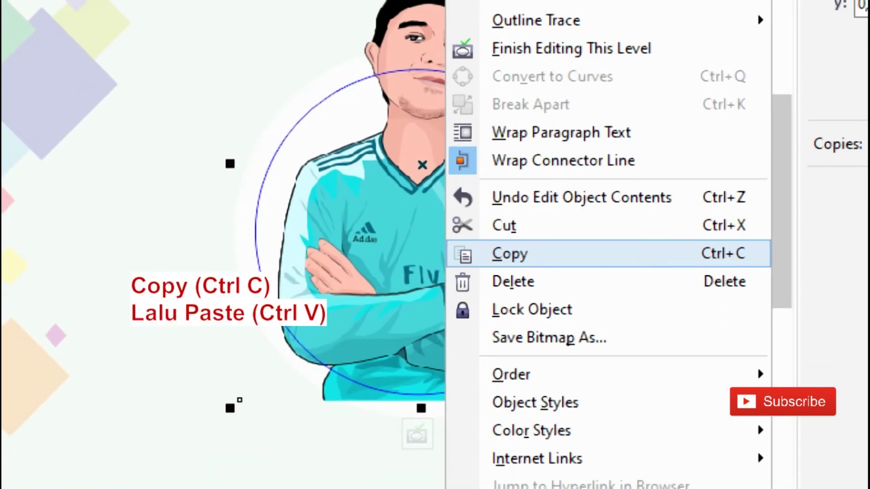
left_click(525, 256)
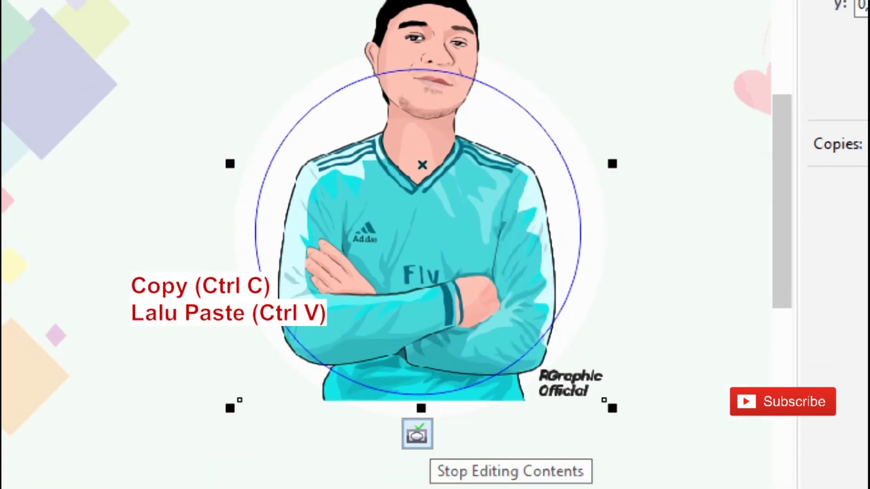
left_click(416, 433)
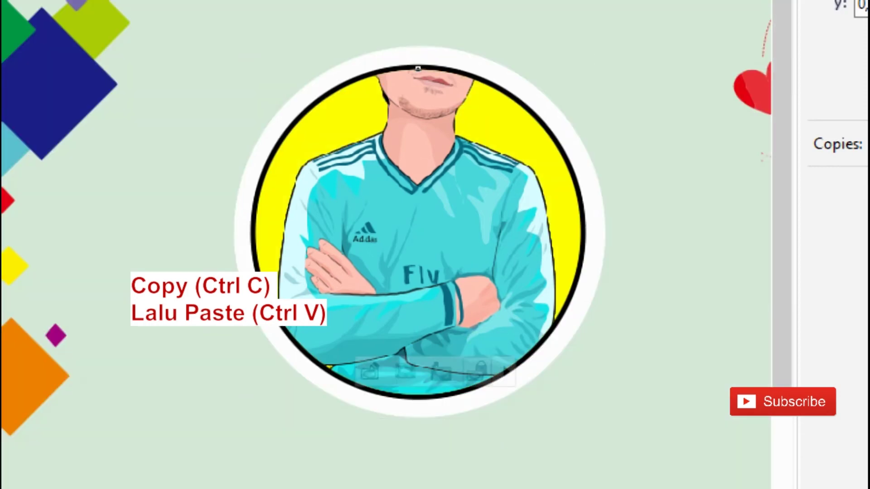
scroll(451, 278, "down", 2)
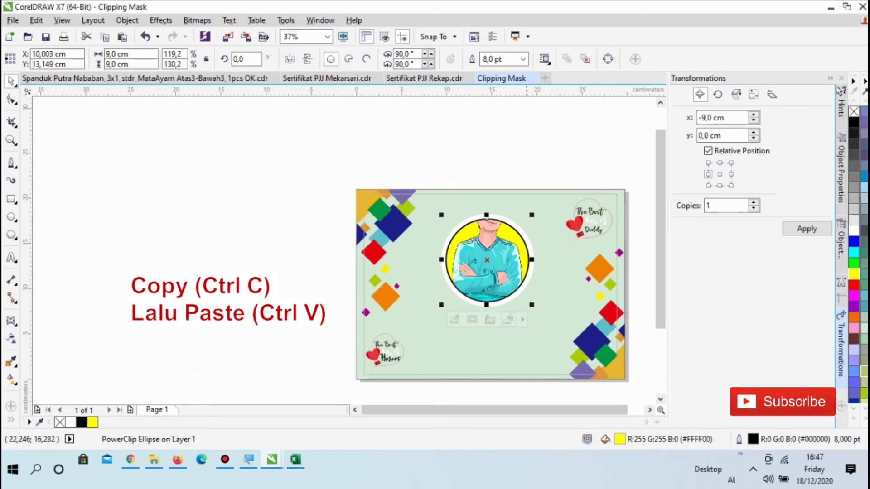
right_click(494, 253)
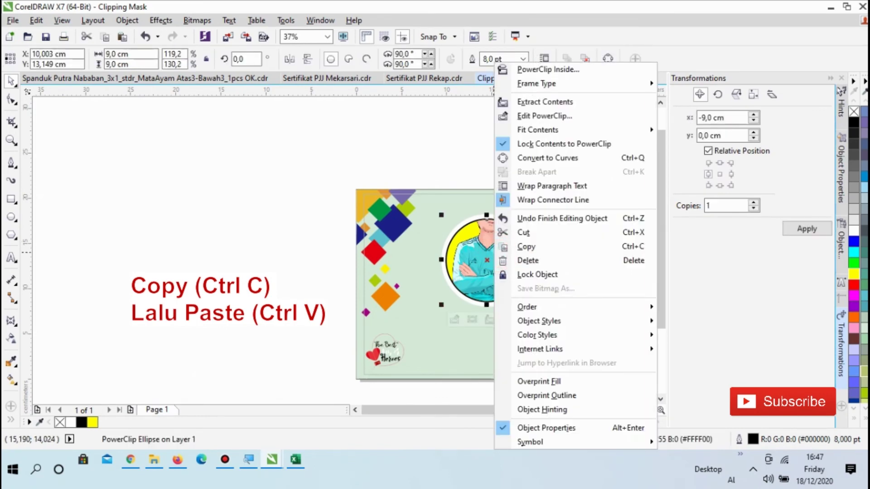
left_click(417, 168)
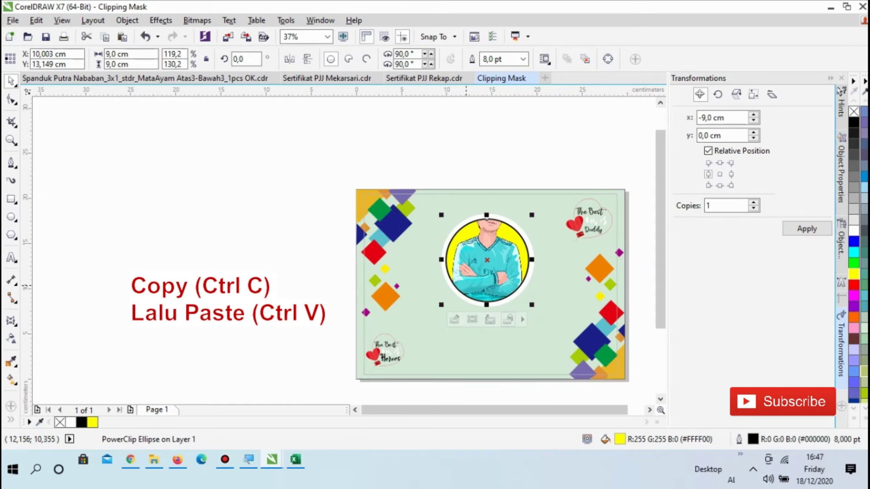
key("ctrl+v")
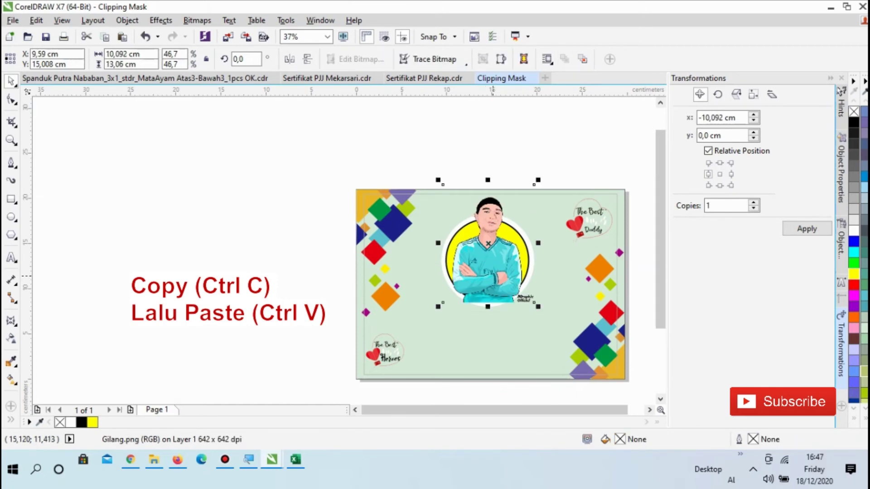
Reshape the pasted portrait by moving its two lower corner nodes inward and upward, cropping everything that overhangs the circle's lower edge.
scroll(487, 244, "up", 2)
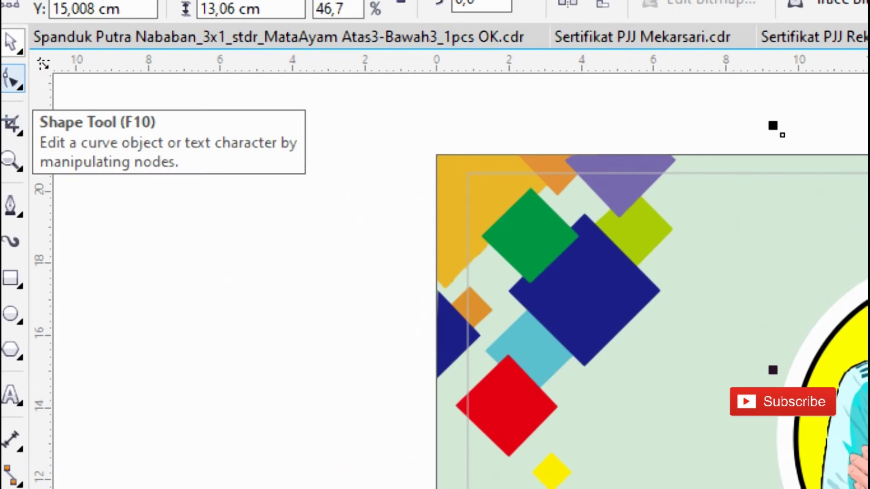
left_click(13, 80)
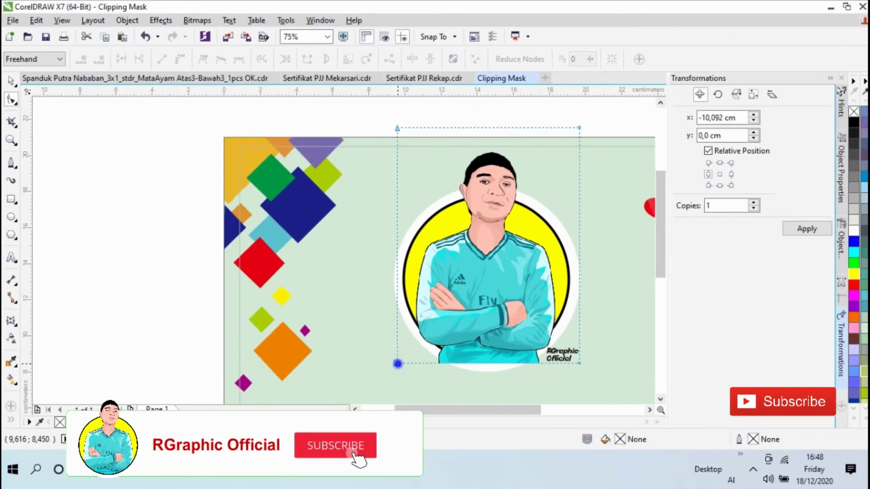
left_click_drag(397, 362, 429, 318)
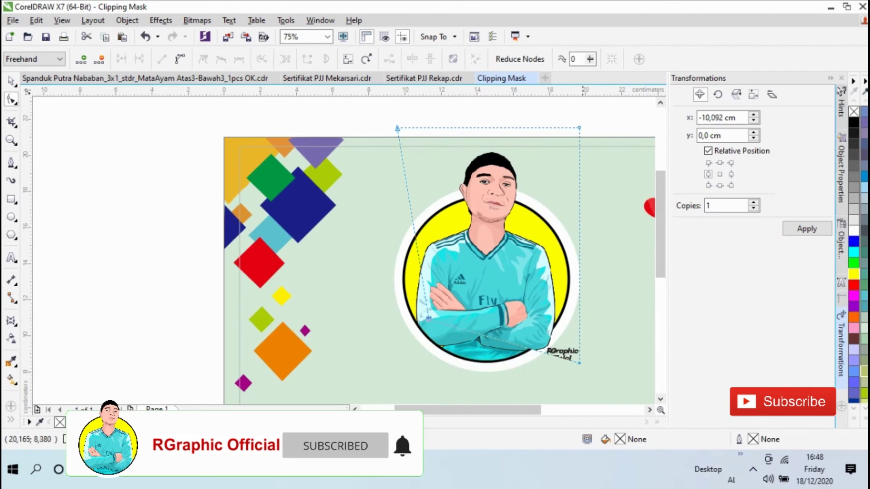
left_click_drag(579, 363, 550, 322)
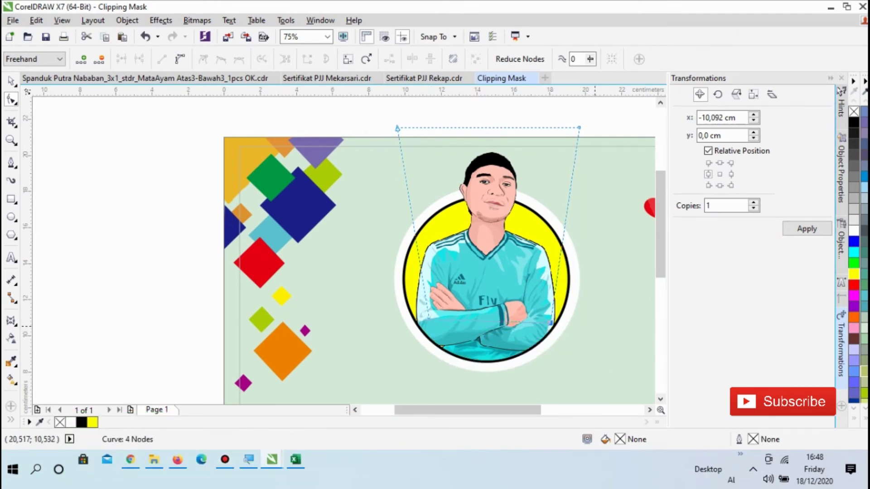
left_click(551, 323)
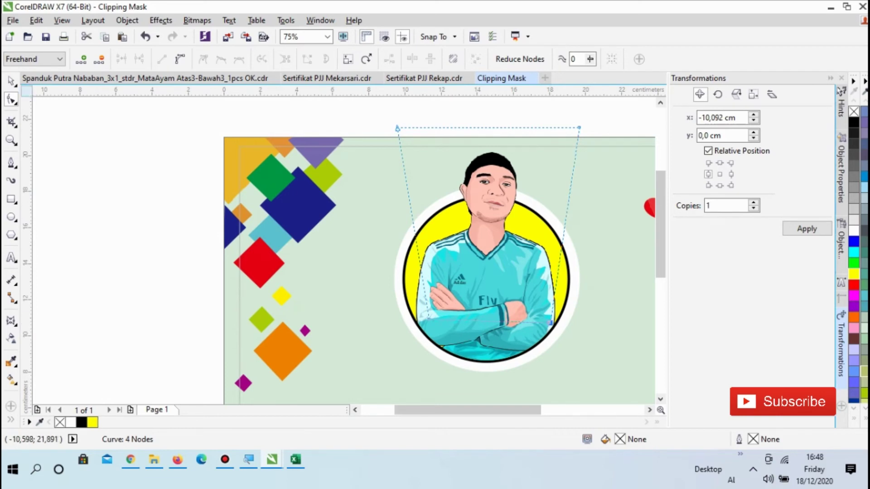
left_click(11, 80)
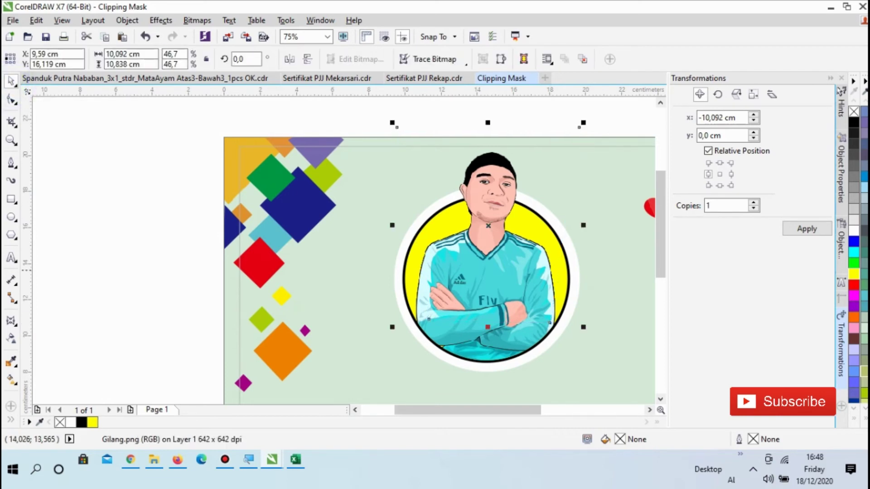
scroll(503, 271, "down", 2)
scroll(578, 352, "up", 2)
scroll(421, 270, "down", 2)
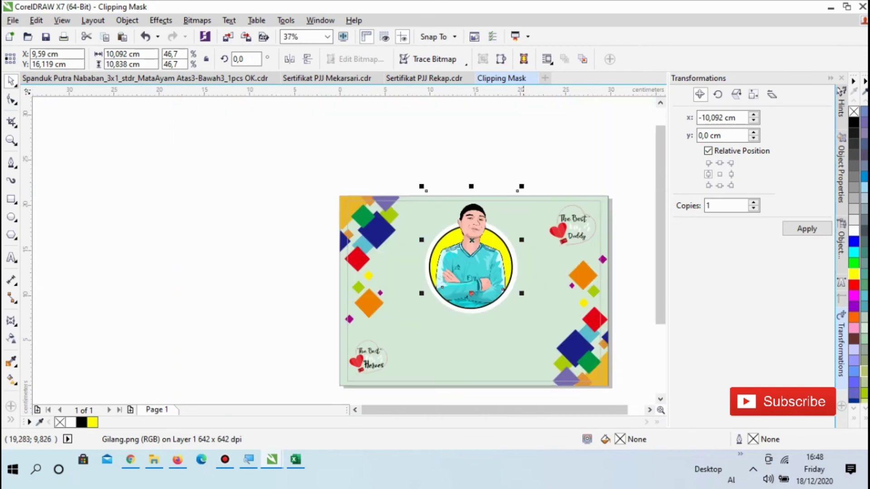
scroll(420, 270, "up", 2)
scroll(381, 240, "down", 2)
scroll(422, 194, "up", 1)
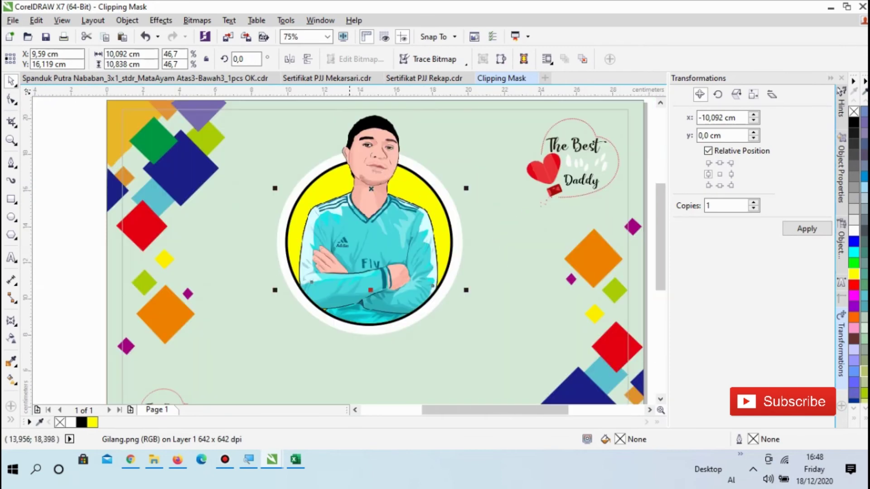
Select the portrait and both circles together and move them down and to the right on the certificate, then deselect them.
scroll(345, 182, "down", 1)
left_click_drag(287, 124, 428, 265)
left_click_drag(357, 227, 406, 271)
left_click(145, 196)
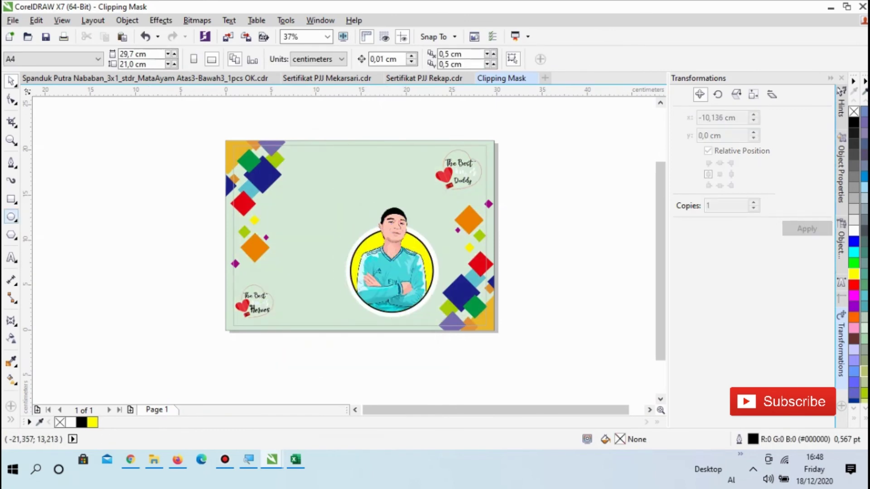
Duplicate the yellow PowerClip circle once with a horizontal offset of -9 cm, beside the original.
left_click(13, 217)
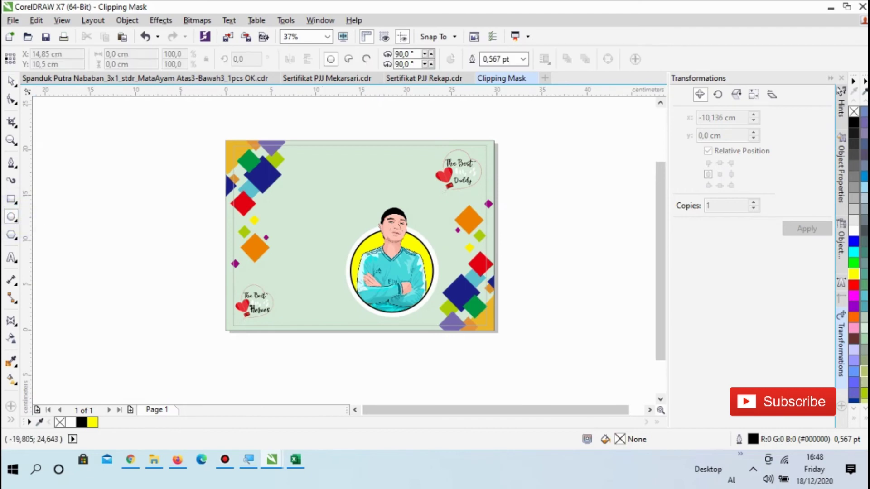
left_click(11, 81)
left_click(357, 245)
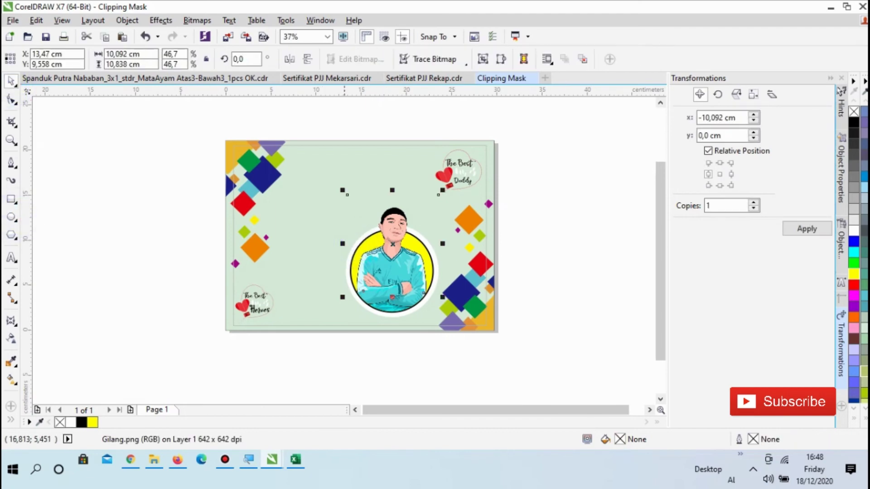
left_click(392, 312)
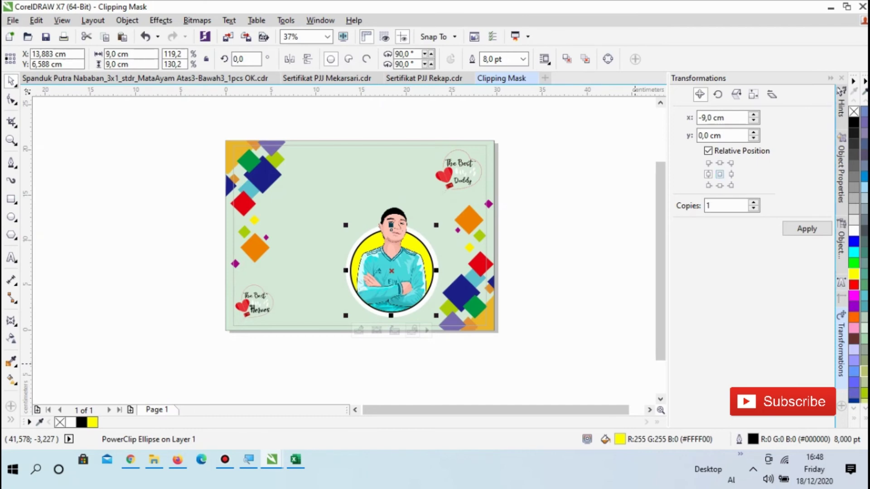
left_click(806, 229)
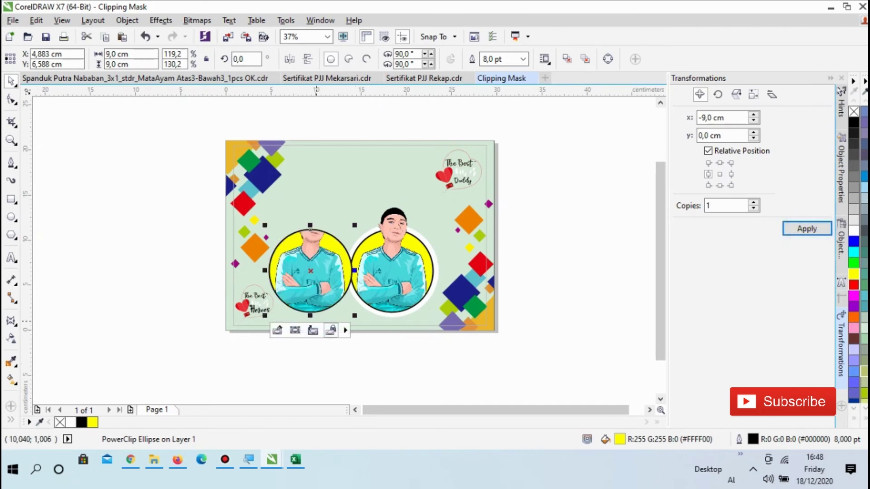
Edit the duplicate circle's PowerClip contents: lower the portrait until the whole head fits inside the circle, and finish editing.
left_click(278, 329)
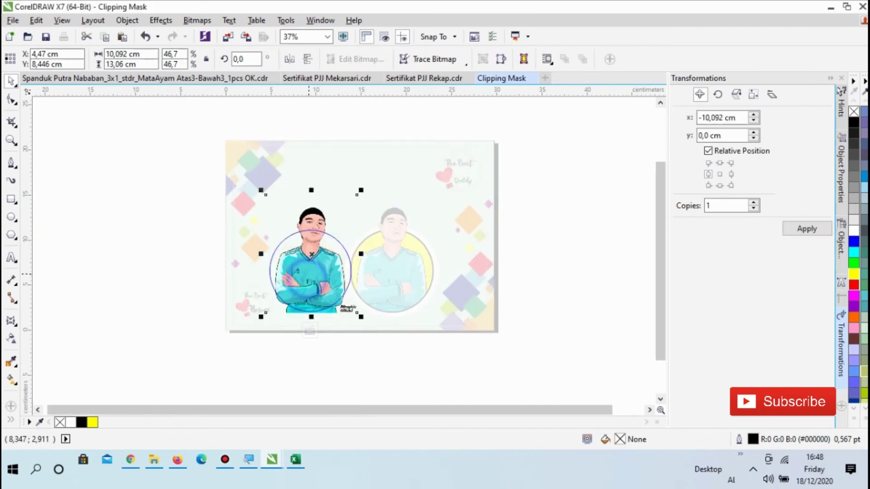
left_click_drag(311, 254, 306, 276)
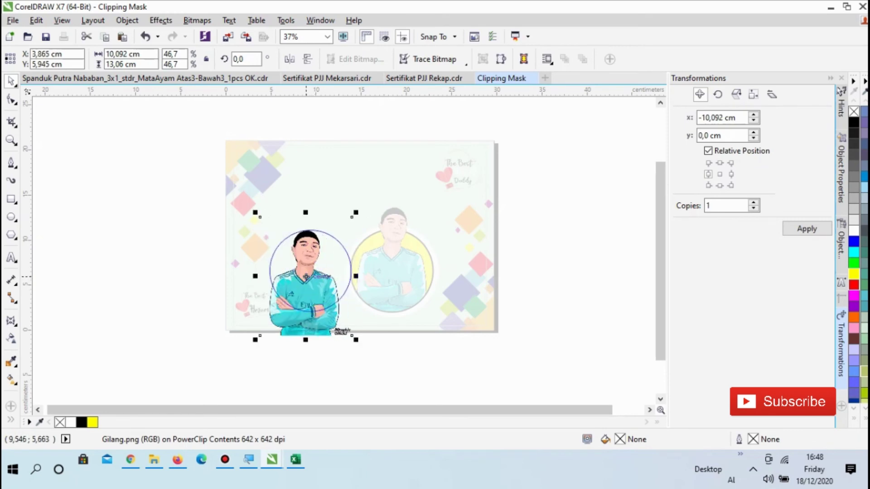
scroll(306, 276, "up", 2)
left_click_drag(309, 284, 314, 288)
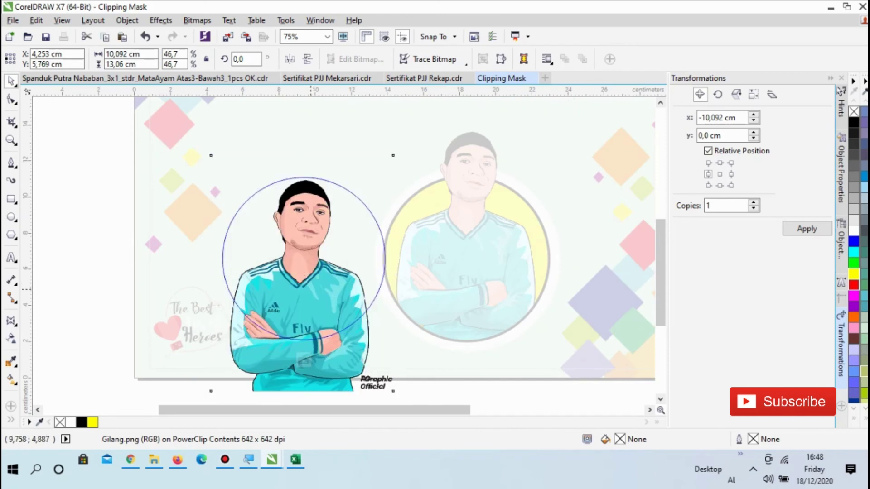
left_click_drag(304, 361, 305, 361)
left_click(307, 360)
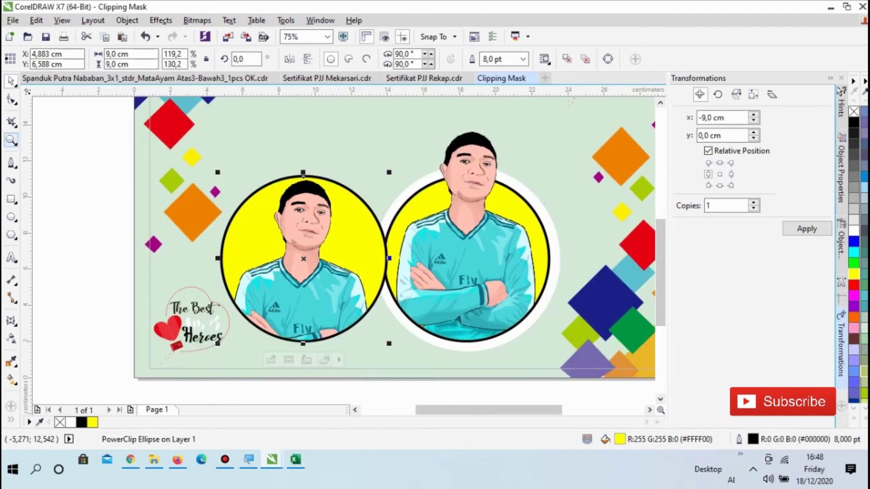
Draw a straight diagonal line about 9.1 × 10.6 cm across the duplicate circle, from its upper left to its lower right.
left_click(11, 162)
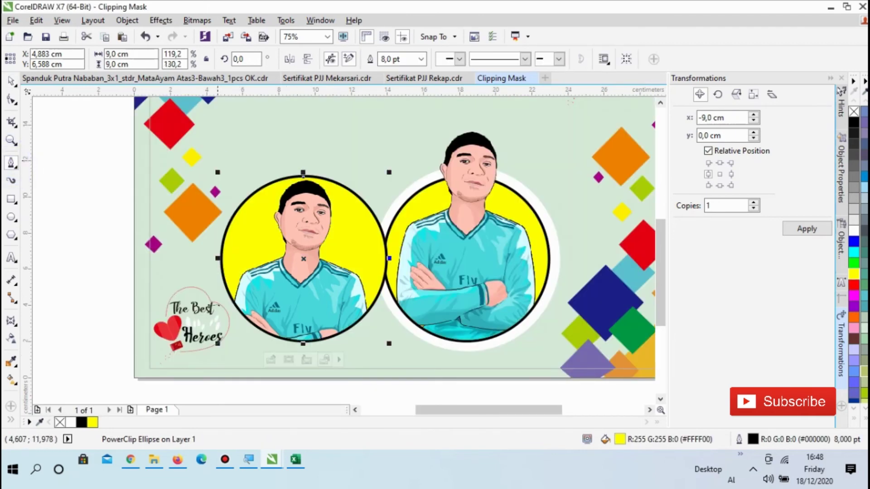
left_click(217, 160)
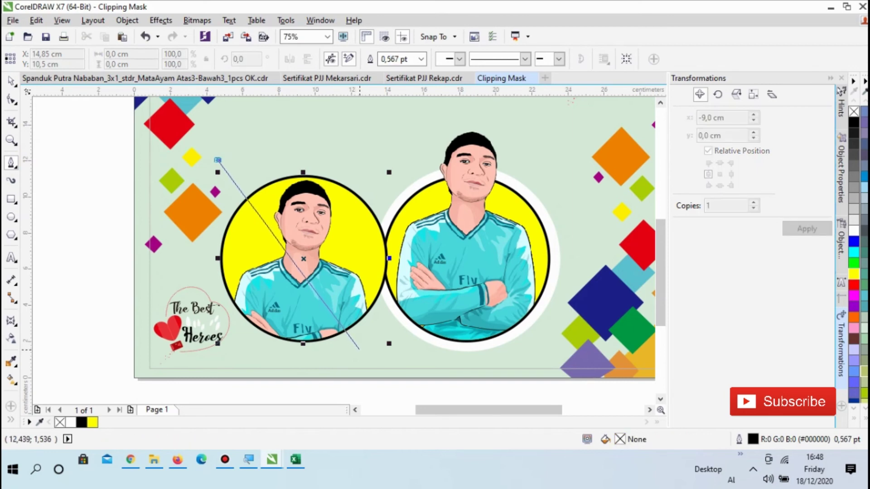
left_click(382, 351)
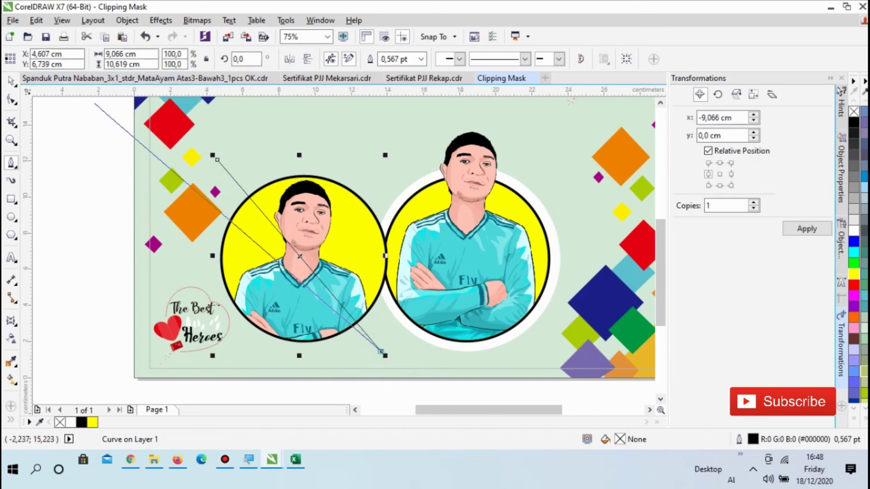
left_click(9, 79)
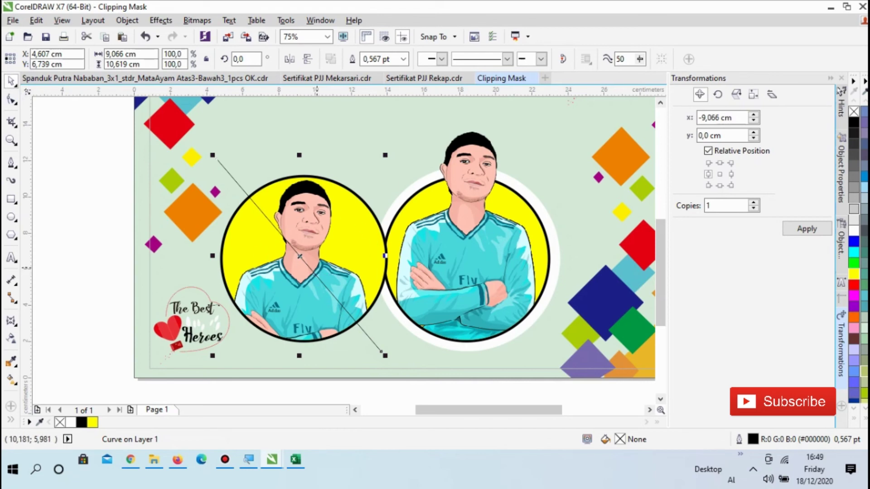
Duplicate the diagonal line, mirror the copy vertically, and move it across the original to form an X over the duplicate circle.
left_click_drag(299, 257, 268, 259)
right_click(268, 260)
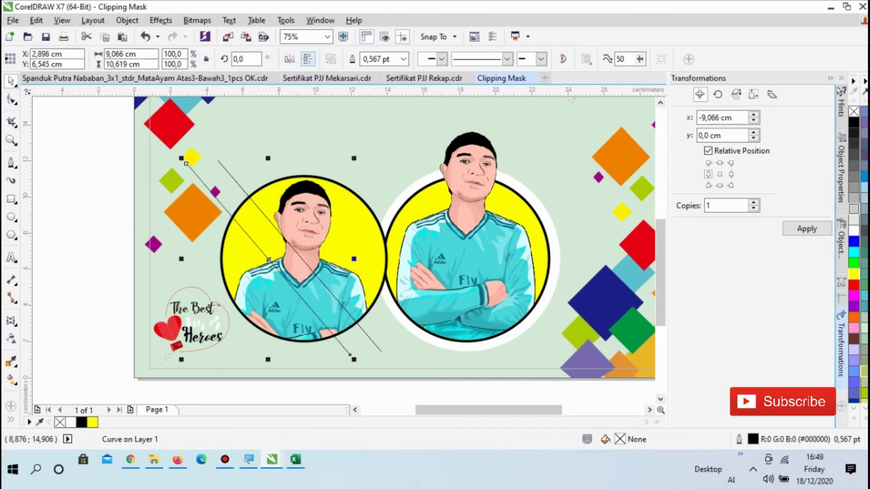
left_click(308, 59)
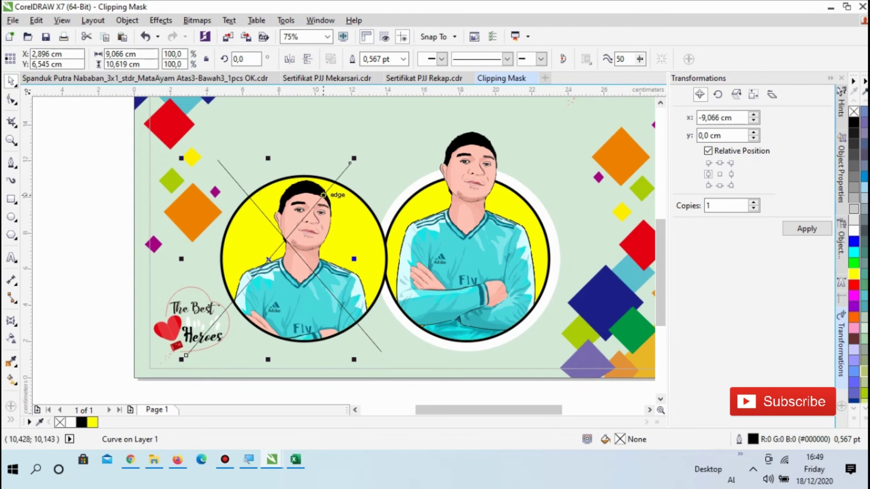
left_click_drag(323, 195, 354, 186)
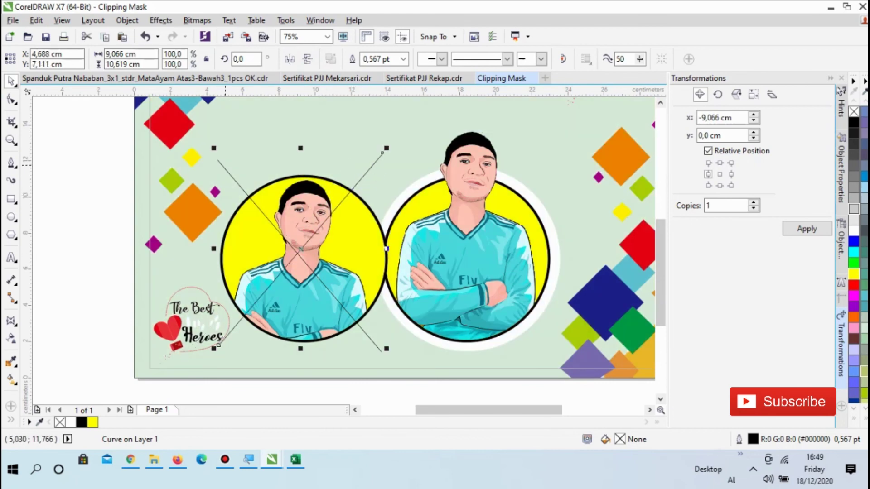
Give the X's diagonal line from upper left to lower right a 10 pt red outline.
left_click(223, 167)
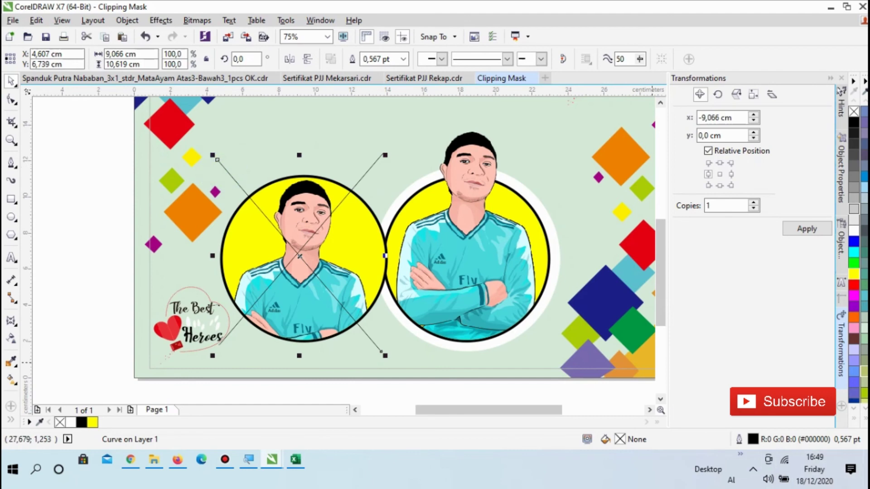
double_click(753, 439)
left_click(355, 147)
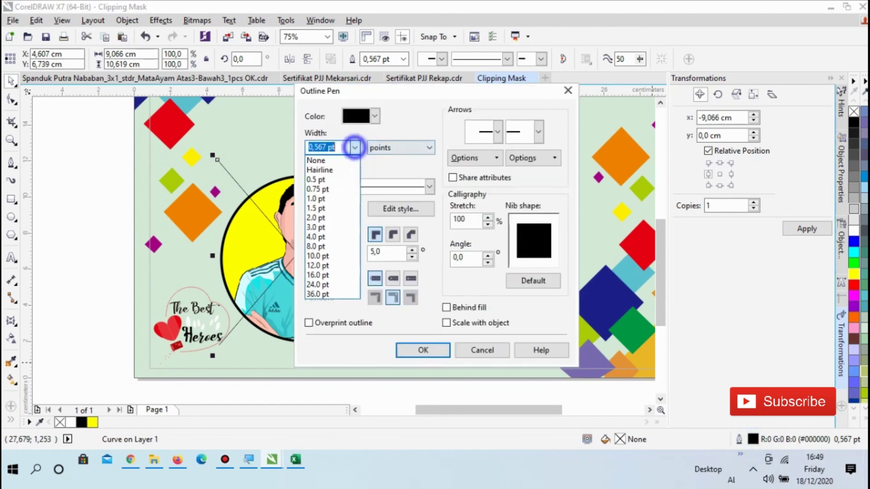
left_click(335, 255)
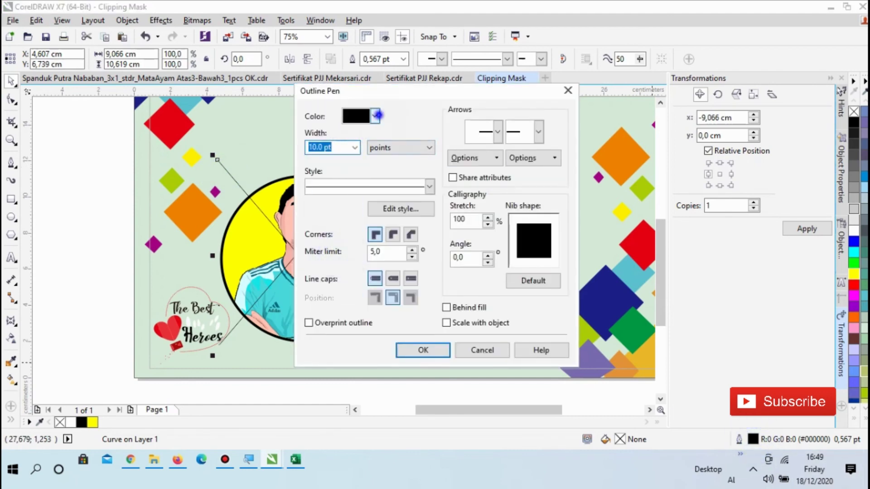
left_click(376, 116)
left_click(378, 151)
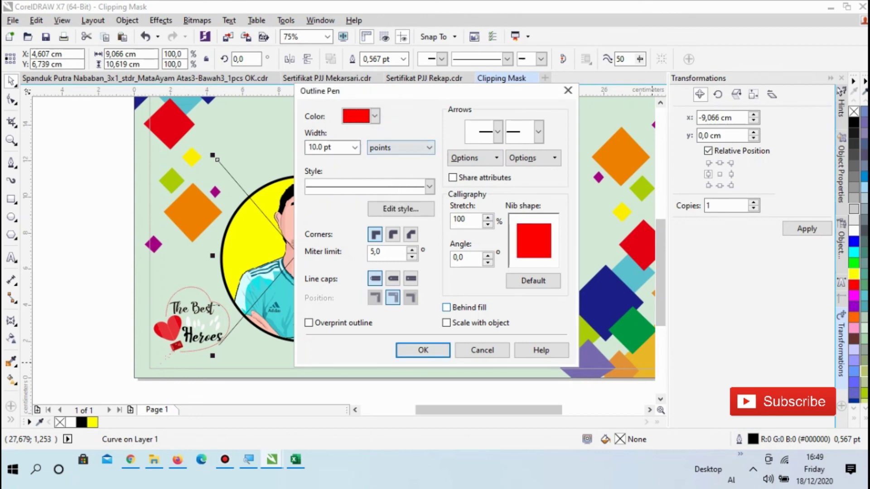
left_click(446, 307)
left_click(433, 350)
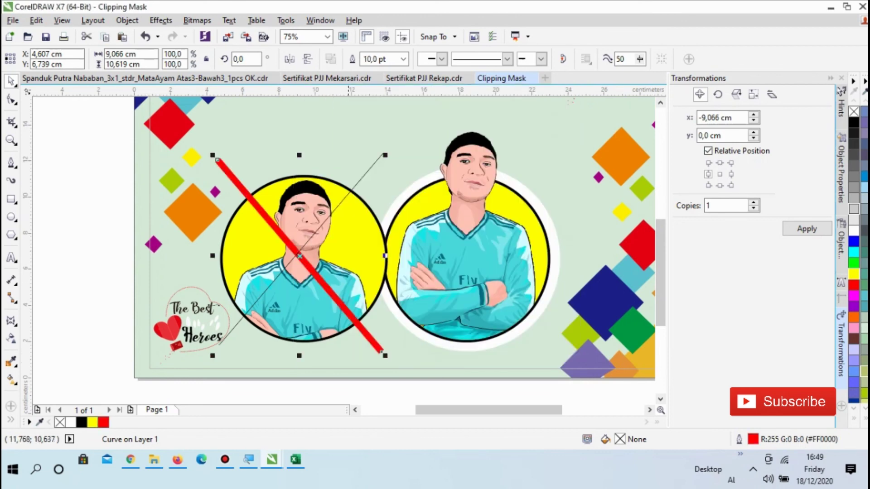
Give the X's other diagonal, from lower left to upper right, a matching 10 pt red outline.
left_click(378, 160)
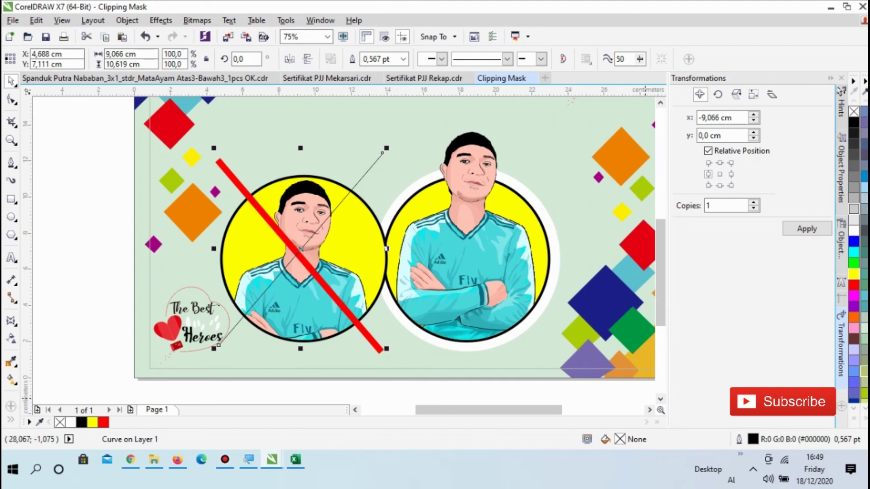
double_click(752, 439)
left_click(354, 147)
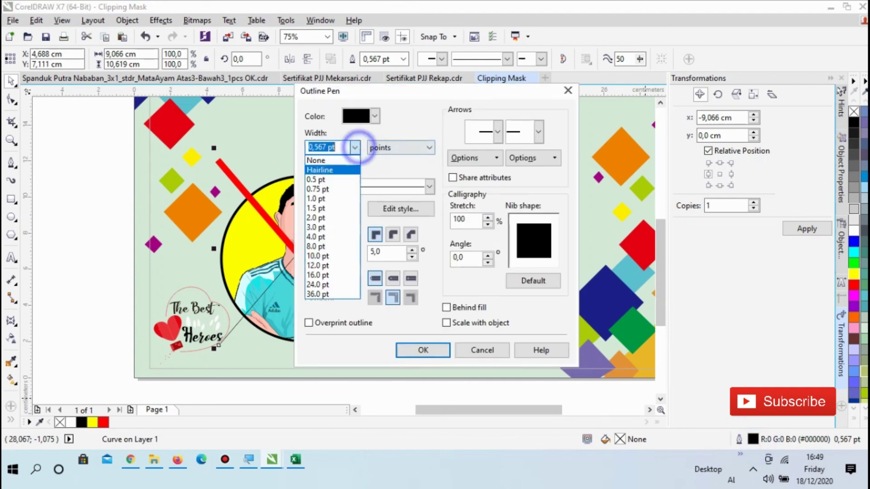
left_click(331, 252)
left_click(375, 115)
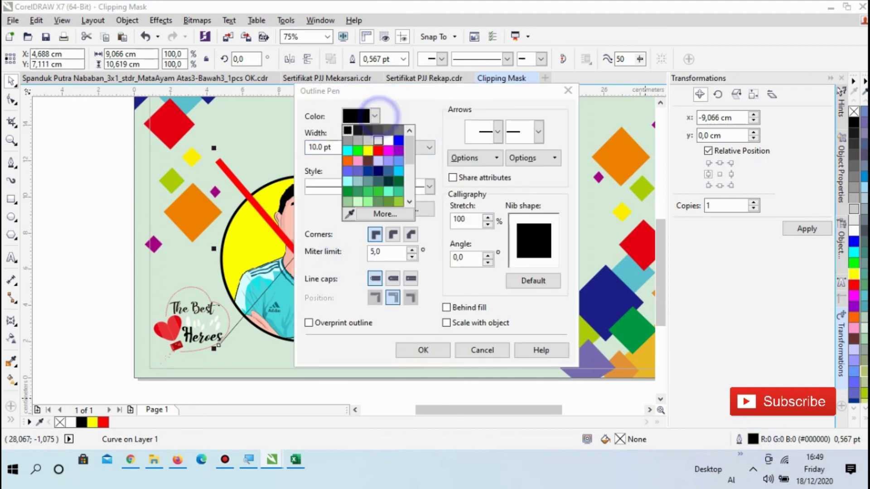
left_click(379, 156)
left_click(433, 353)
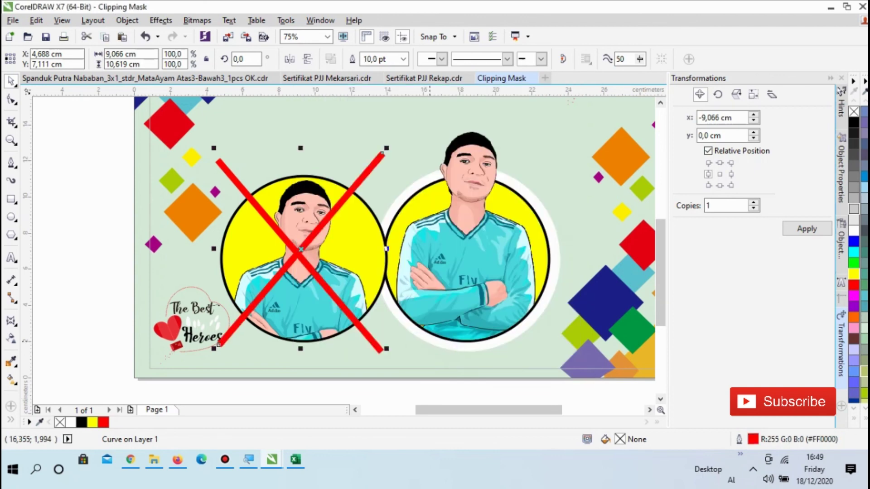
Move the portrait with the protruding head and its circle frame about 1 cm right and 0.4 cm down, away from the crossed-out circle, and deselect.
scroll(410, 276, "down", 2)
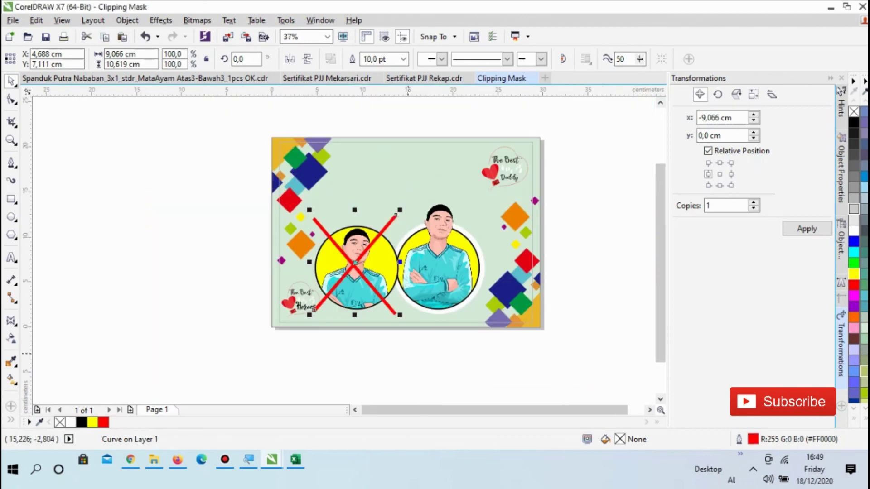
left_click_drag(389, 357, 511, 181)
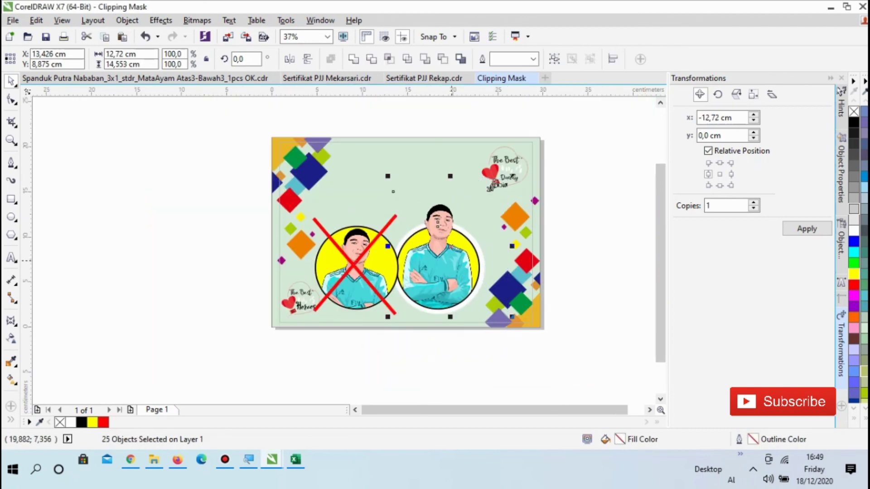
scroll(453, 259, "up", 2)
left_click_drag(452, 259, 469, 266)
scroll(579, 245, "down", 2)
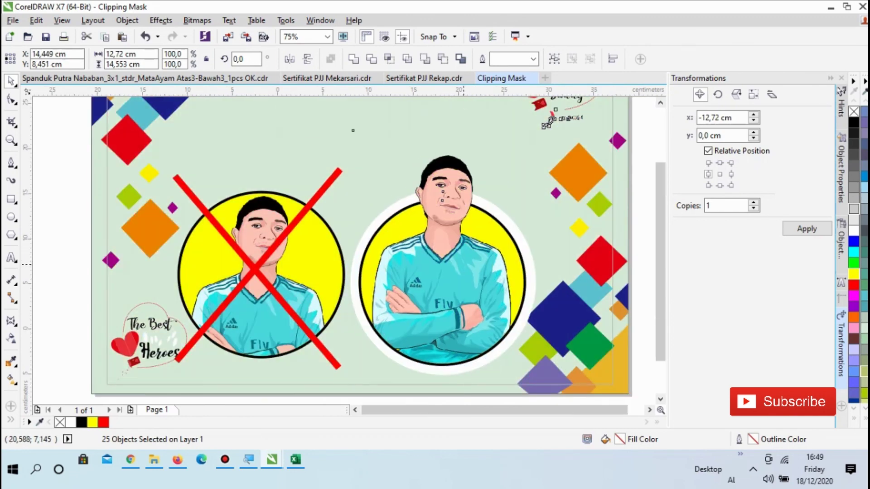
left_click(580, 245)
scroll(571, 222, "up", 1)
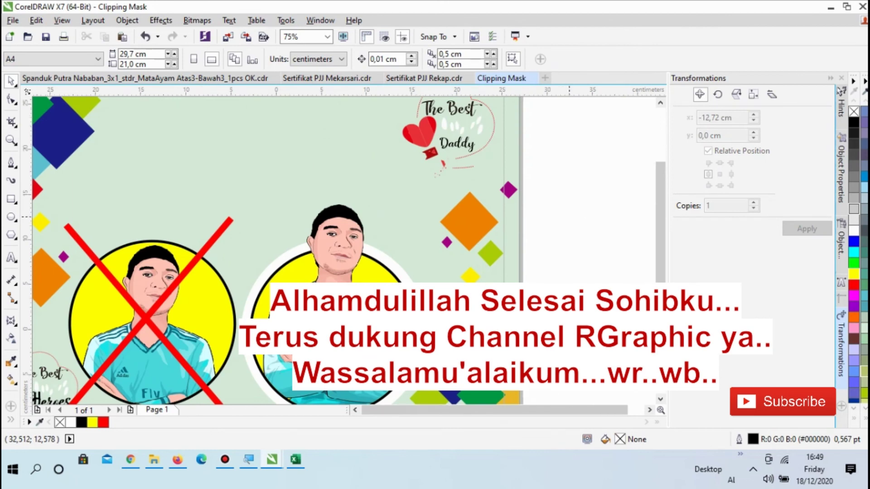
scroll(566, 224, "down", 1)
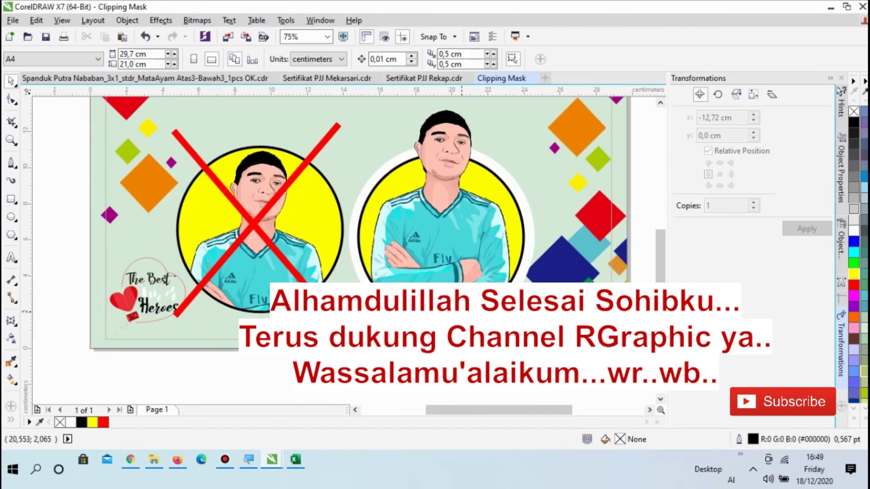
scroll(462, 312, "up", 2)
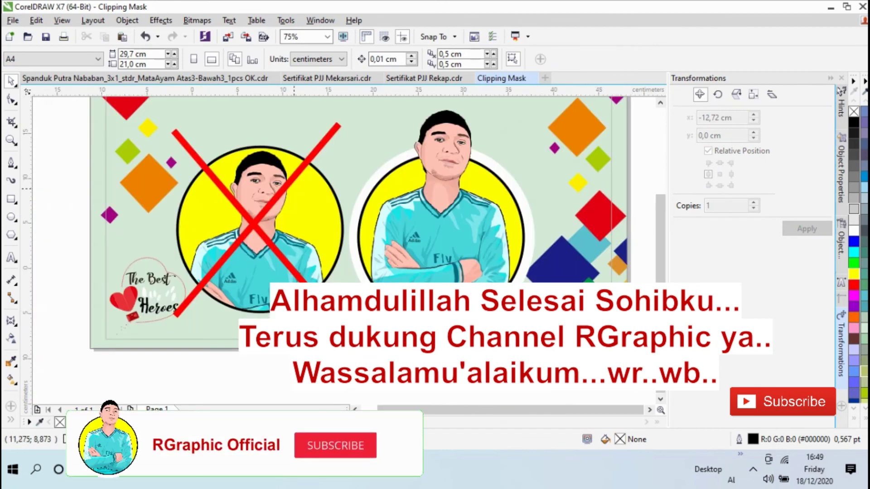
scroll(295, 192, "down", 2)
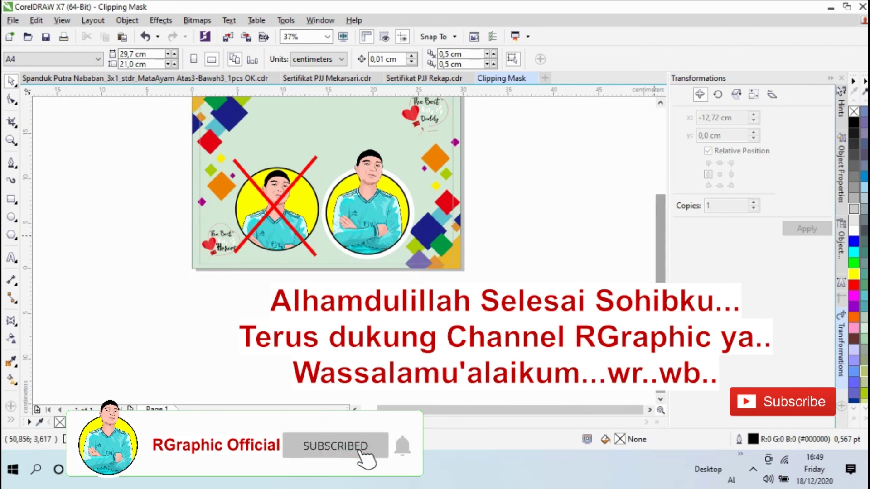
left_click_drag(659, 240, 659, 222)
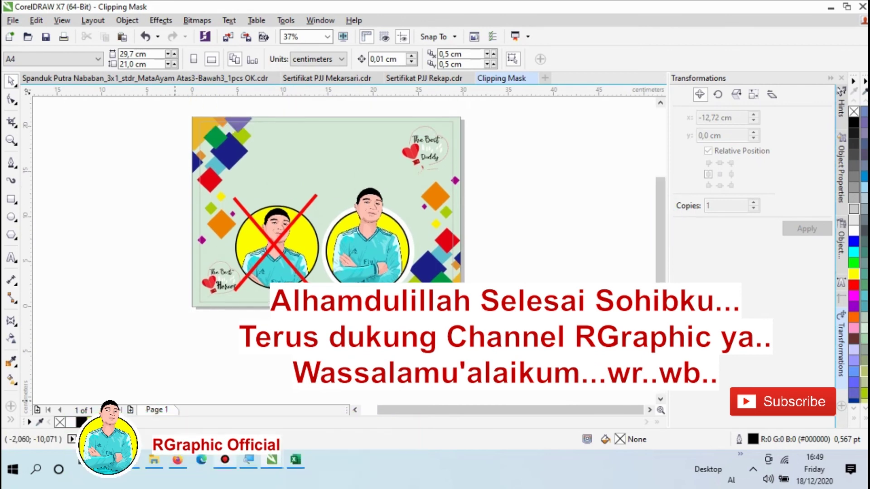